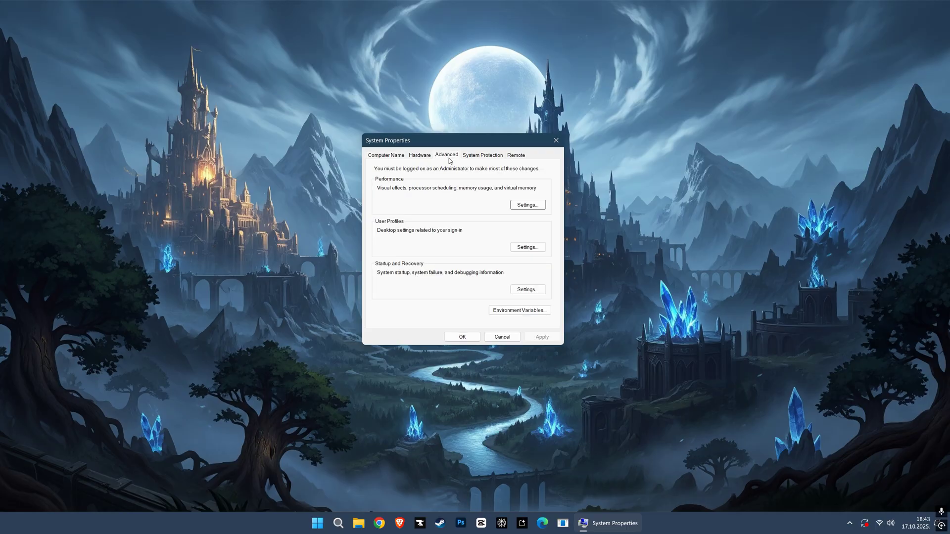
Open the advanced performance options and adjust processor scheduling for best performance of programs.
{"action": "left_click", "coordinate": [512, 206]}
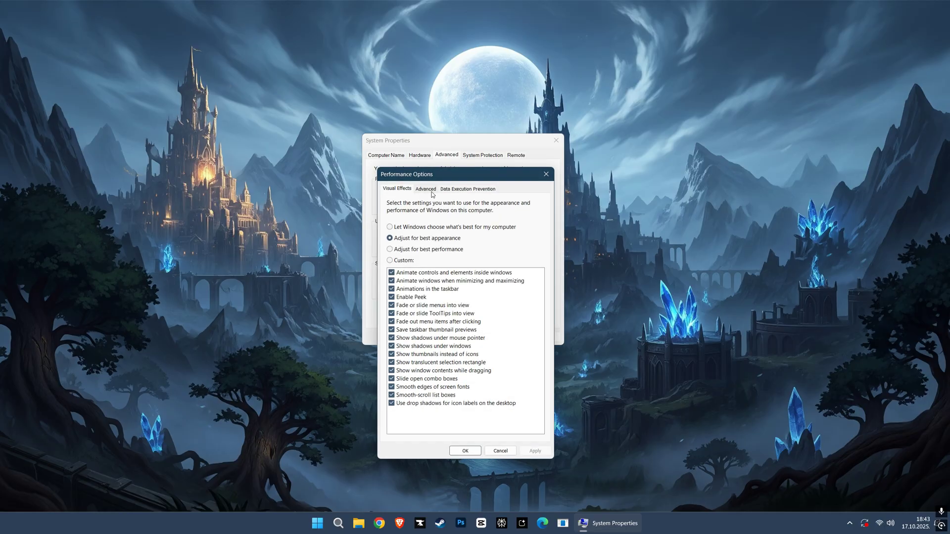
{"action": "left_click", "coordinate": [429, 190]}
{"action": "left_click", "coordinate": [456, 248]}
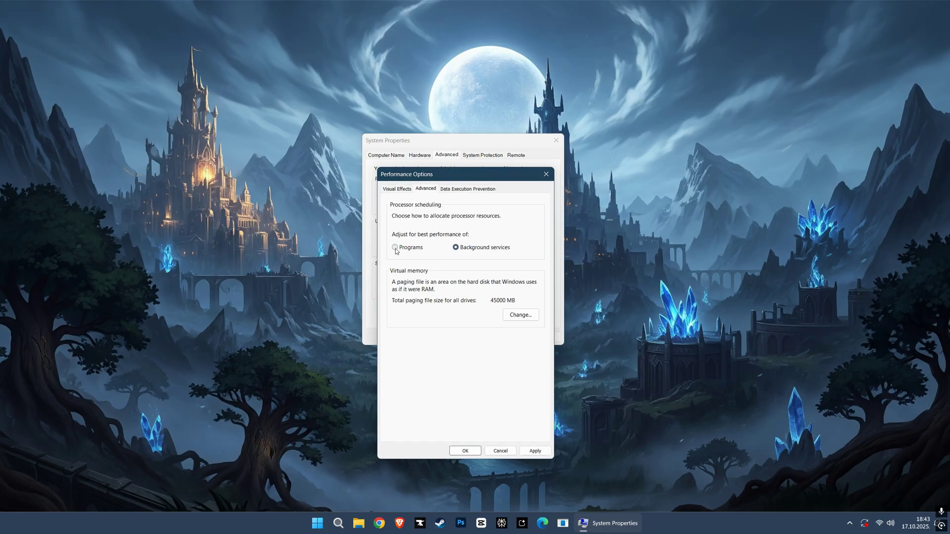
{"action": "left_click", "coordinate": [395, 248]}
Set a custom paging file for drive C: with 30000 MB initial and maximum size, and apply it through to System Properties.
{"action": "left_click", "coordinate": [521, 315]}
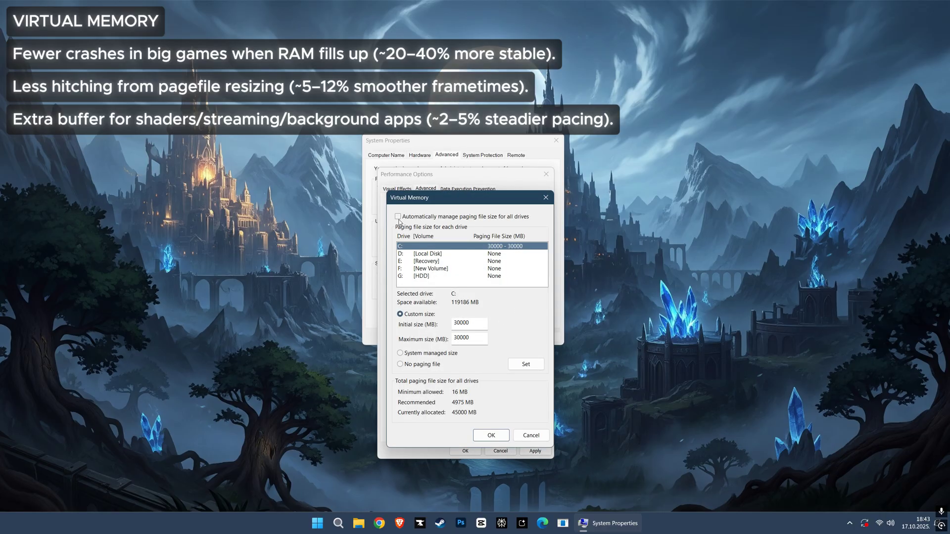
{"action": "left_click", "coordinate": [417, 270]}
{"action": "left_click", "coordinate": [400, 364]}
{"action": "left_click", "coordinate": [400, 314]}
{"action": "left_click_drag", "start_coordinate": [470, 323], "coordinate": [437, 329]}
{"action": "type", "text": "3"}
{"action": "left_click_drag", "start_coordinate": [476, 341], "coordinate": [445, 341]}
{"action": "type", "text": "3"}
{"action": "left_click", "coordinate": [527, 368]}
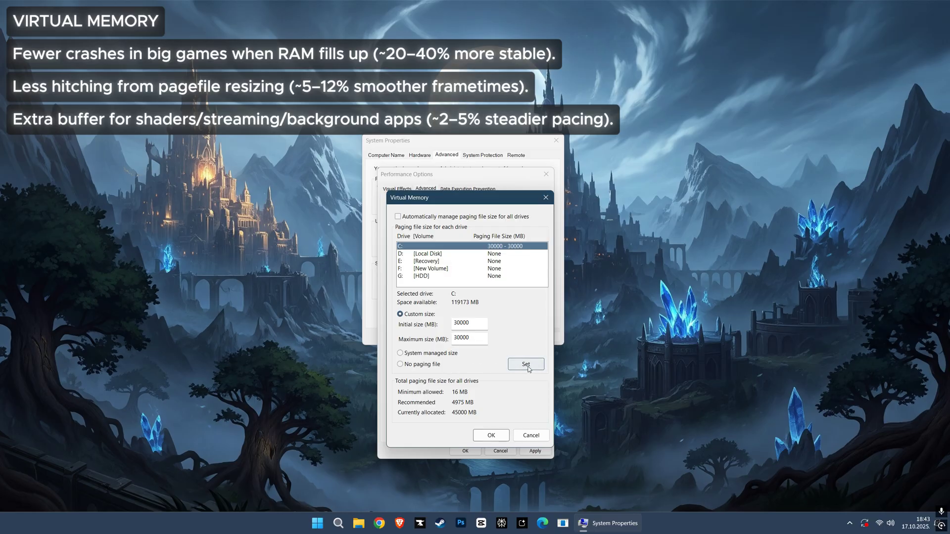
{"action": "left_click", "coordinate": [502, 436]}
{"action": "left_click", "coordinate": [538, 453]}
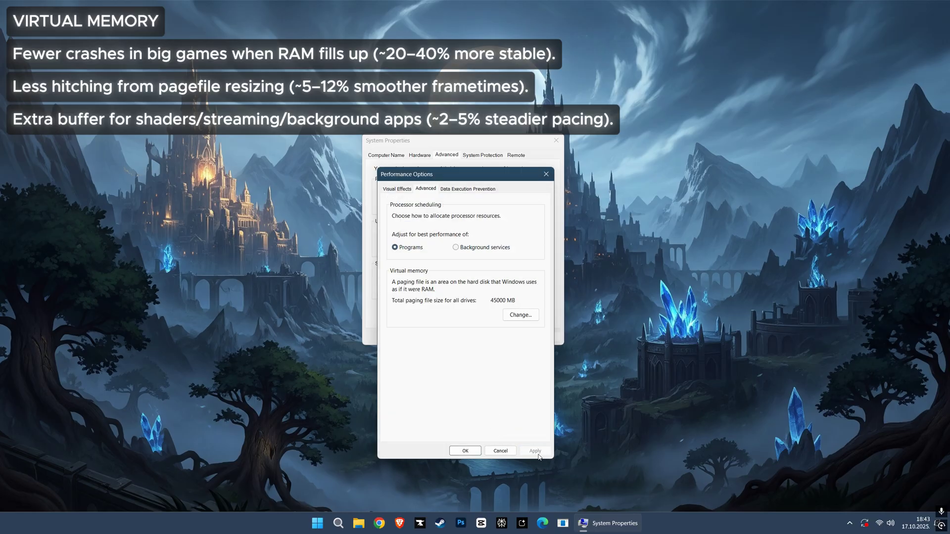
{"action": "left_click", "coordinate": [472, 451]}
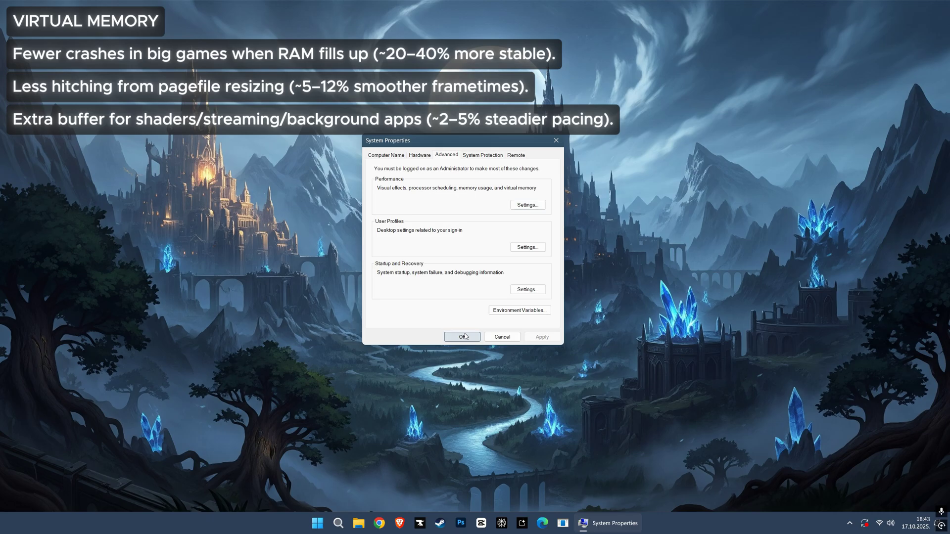
{"action": "left_click", "coordinate": [465, 337]}
Find and open the Windows graphics settings, and make sure optimizations for windowed games are on.
{"action": "left_click", "coordinate": [372, 523]}
{"action": "type", "text": "gr"}
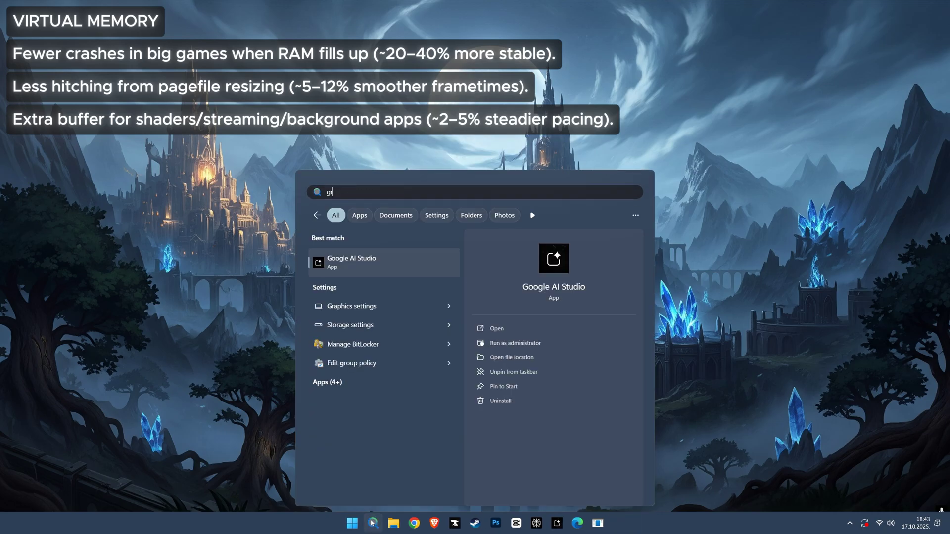
{"action": "type", "text": "aphics se"}
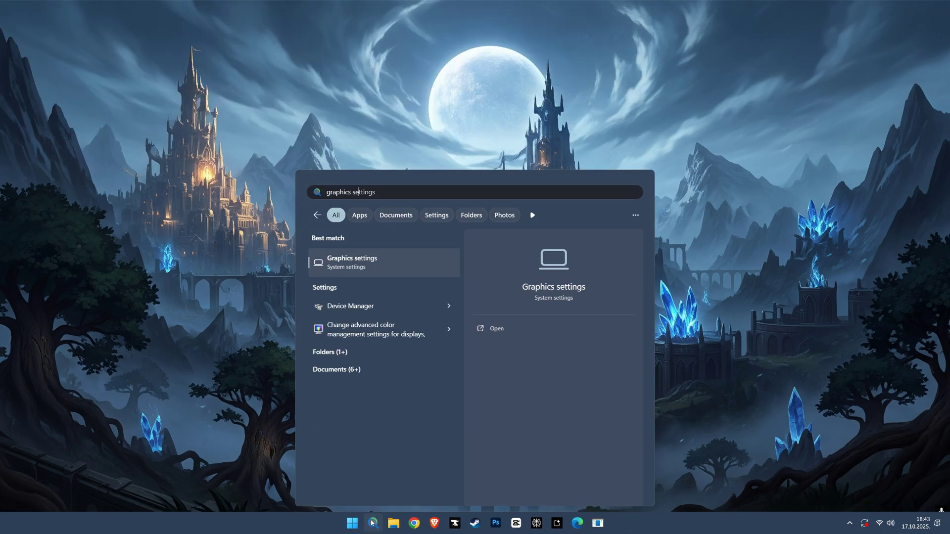
{"action": "type", "text": "ttings"}
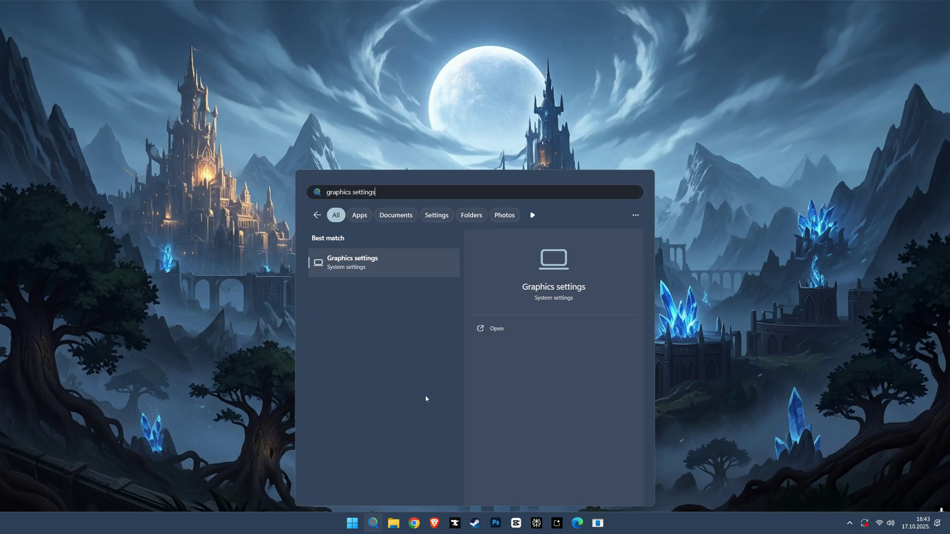
{"action": "left_click", "coordinate": [342, 267]}
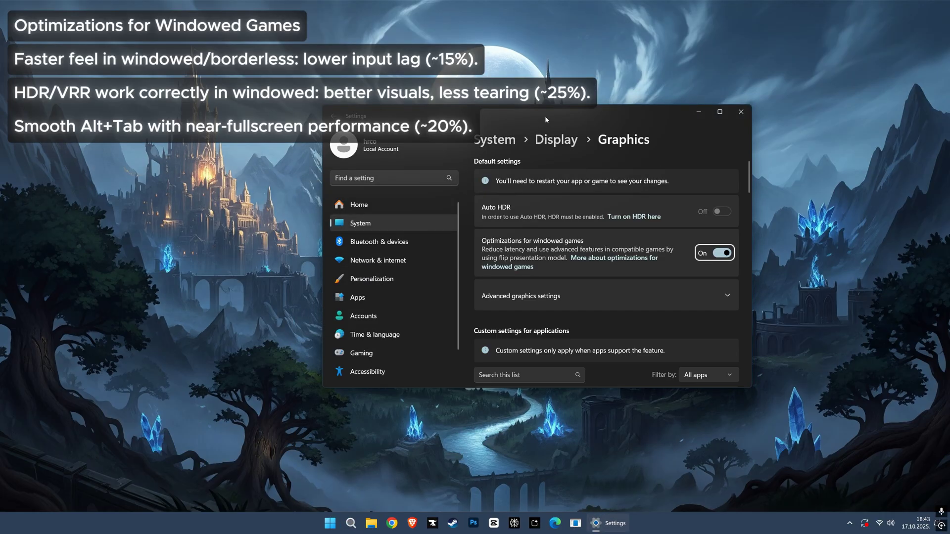
{"action": "left_click_drag", "start_coordinate": [545, 119], "coordinate": [469, 97]}
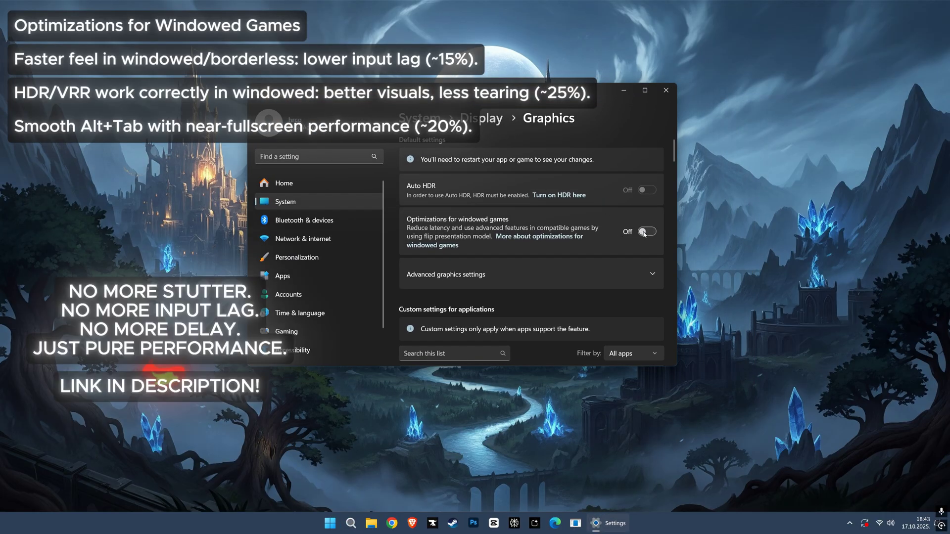
Make sure hardware-accelerated GPU scheduling is on in the advanced graphics settings, and close Settings.
{"action": "left_click", "coordinate": [646, 274]}
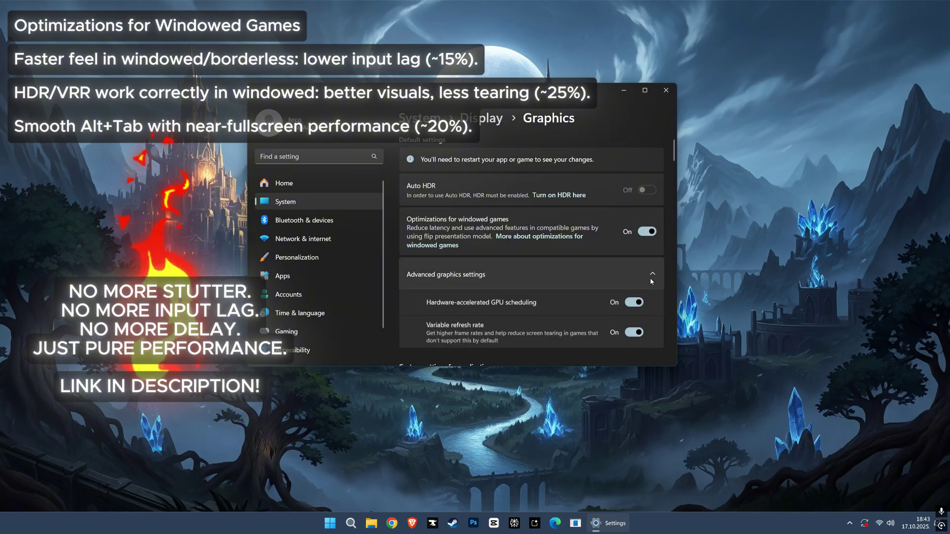
{"action": "scroll", "coordinate": [643, 275], "scroll_direction": "down", "scroll_amount": 1}
{"action": "left_click", "coordinate": [637, 271]}
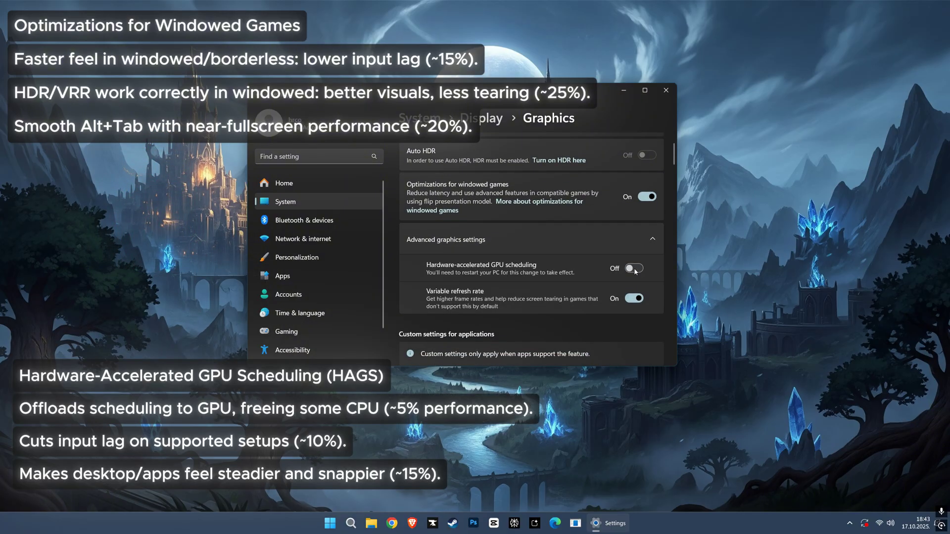
{"action": "left_click", "coordinate": [636, 271]}
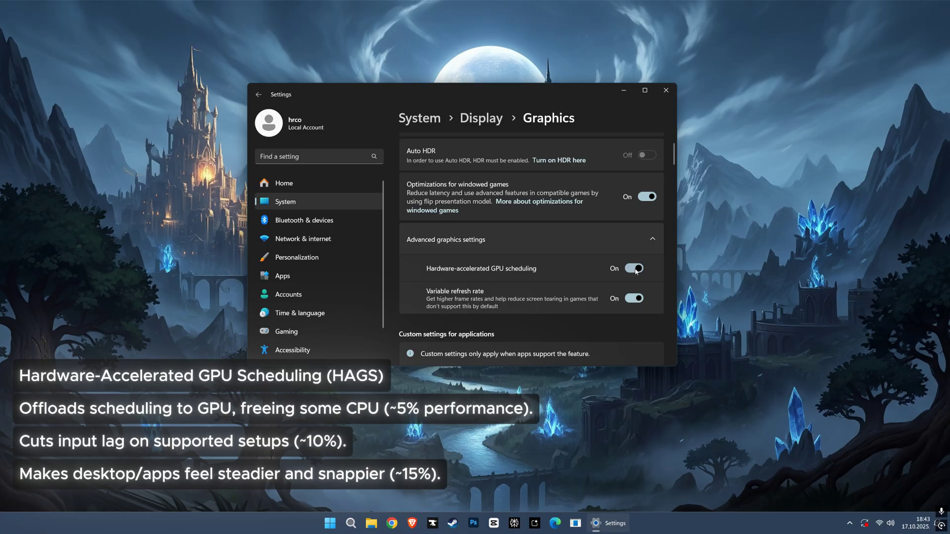
{"action": "left_click", "coordinate": [666, 91]}
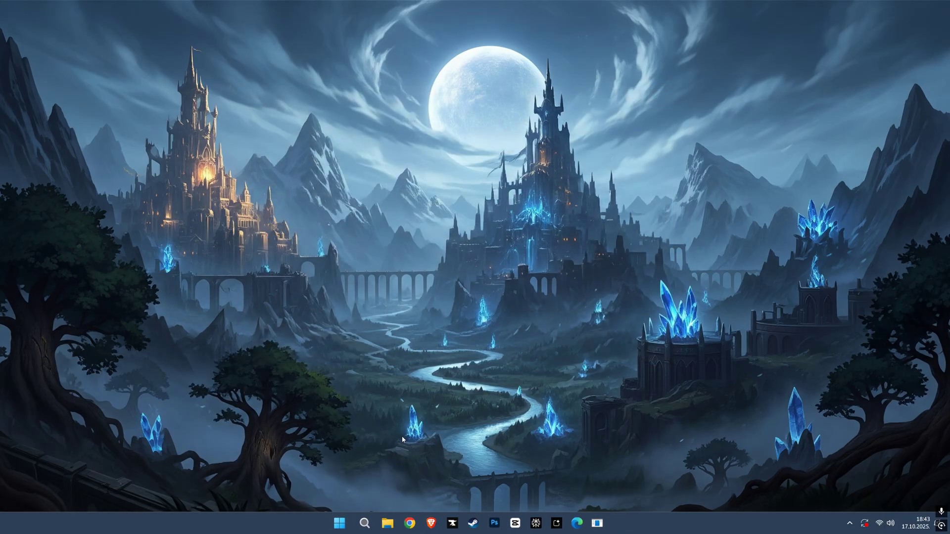
Search for "control panel", open NVIDIA Control Panel and go to its Manage 3D Settings page.
{"action": "left_click", "coordinate": [373, 520]}
{"action": "type", "text": "control panel"}
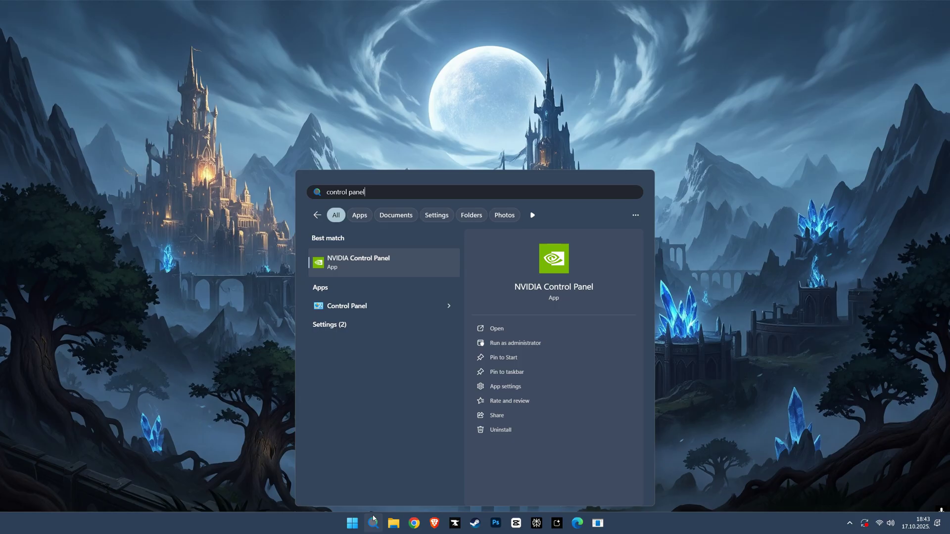
{"action": "left_click", "coordinate": [362, 263]}
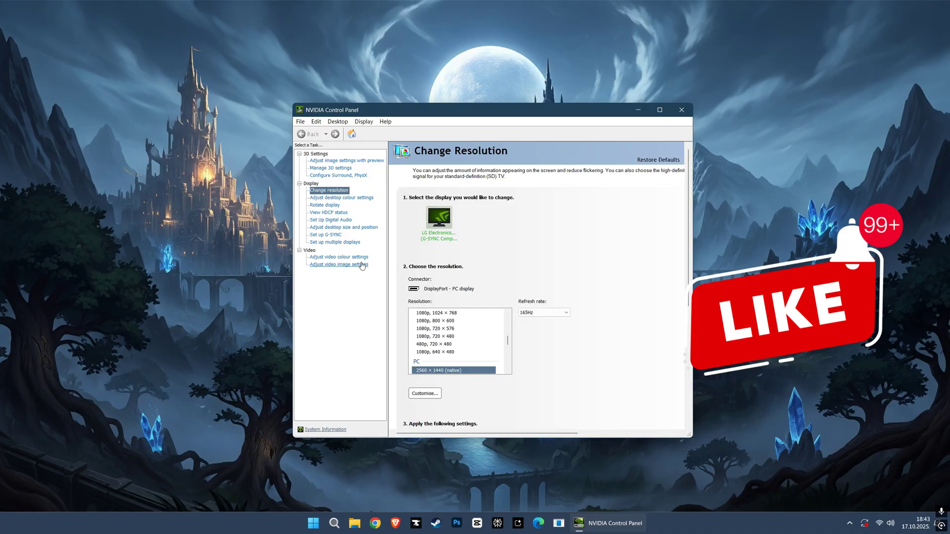
{"action": "left_click", "coordinate": [335, 169]}
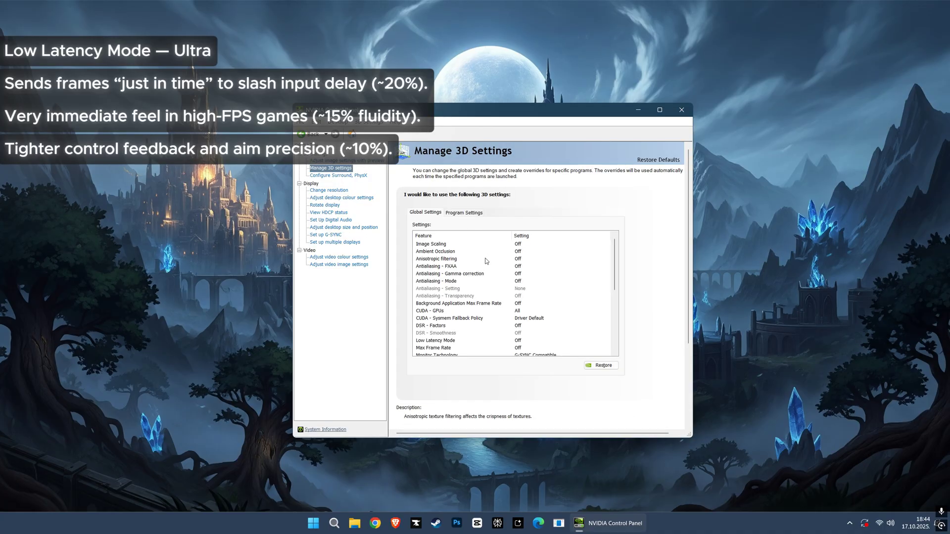
Set the global Low Latency Mode to Ultra, apply the change and close NVIDIA Control Panel.
{"action": "left_click", "coordinate": [516, 341]}
{"action": "left_click", "coordinate": [518, 341]}
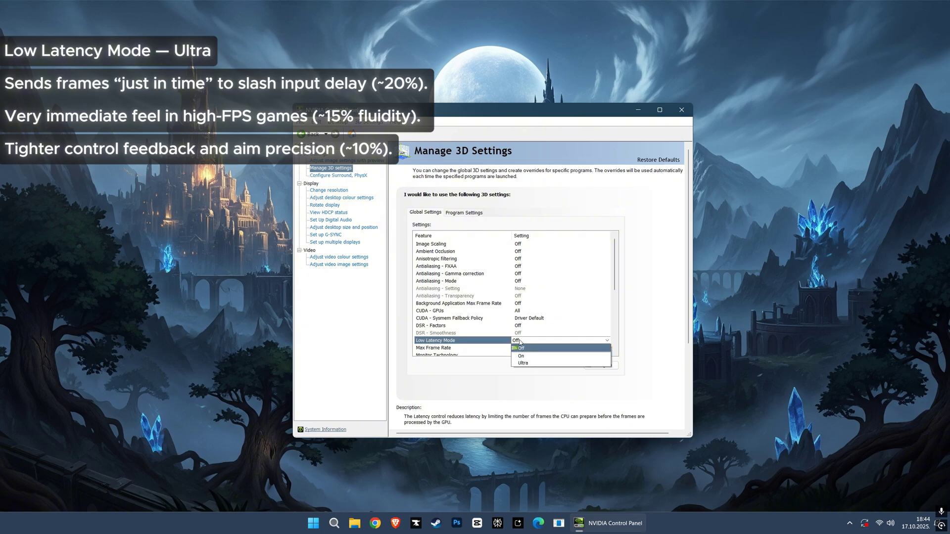
{"action": "left_click", "coordinate": [525, 363]}
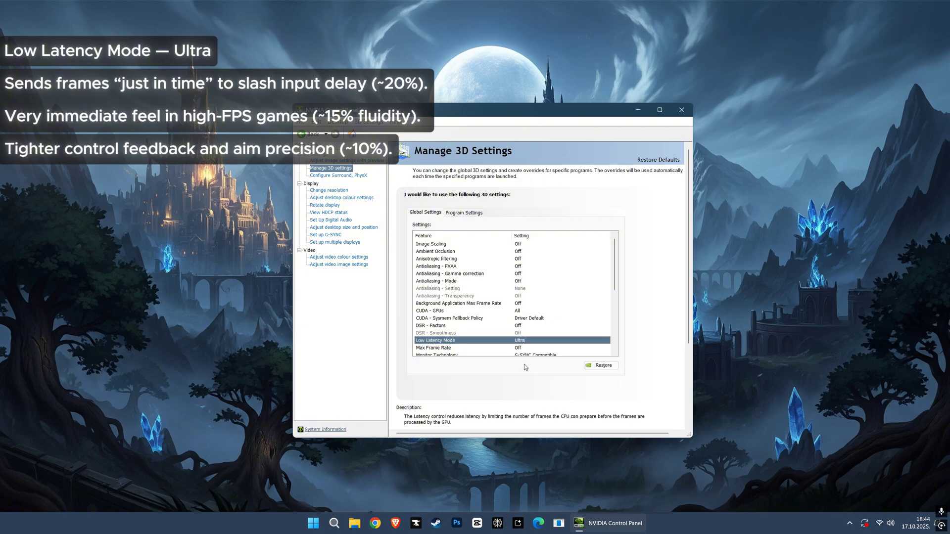
{"action": "left_click", "coordinate": [619, 427]}
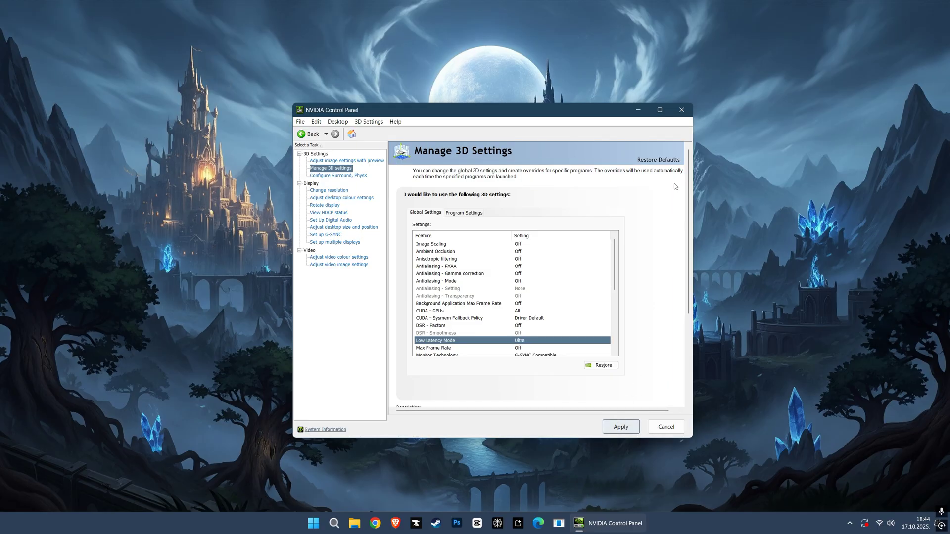
{"action": "left_click", "coordinate": [682, 112]}
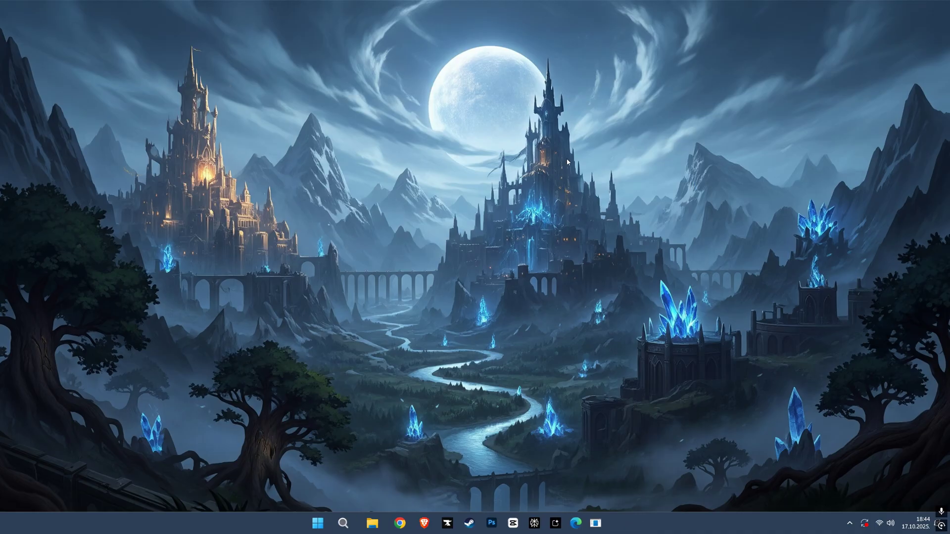
Search for cmd and open Command Prompt as administrator.
{"action": "left_click", "coordinate": [375, 523]}
{"action": "type", "text": "cm"}
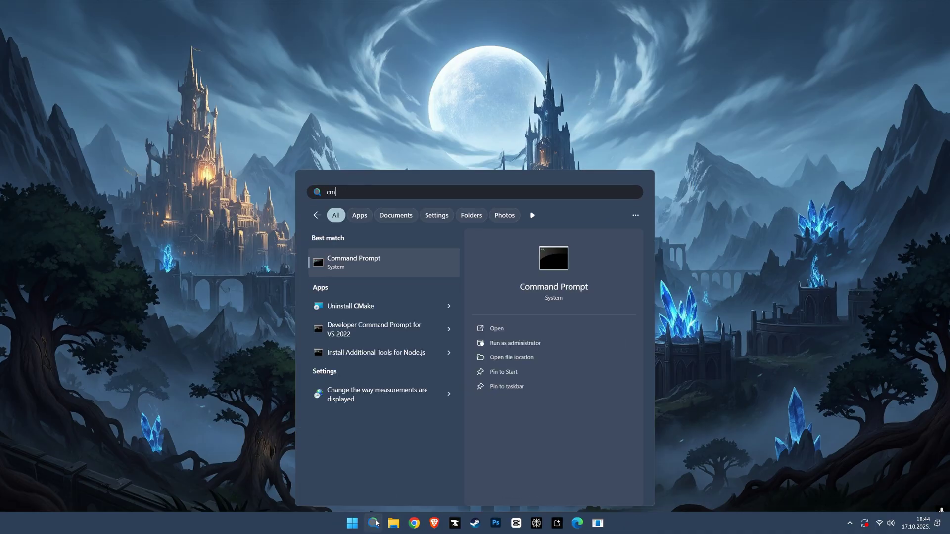
{"action": "type", "text": "d"}
{"action": "right_click", "coordinate": [347, 256]}
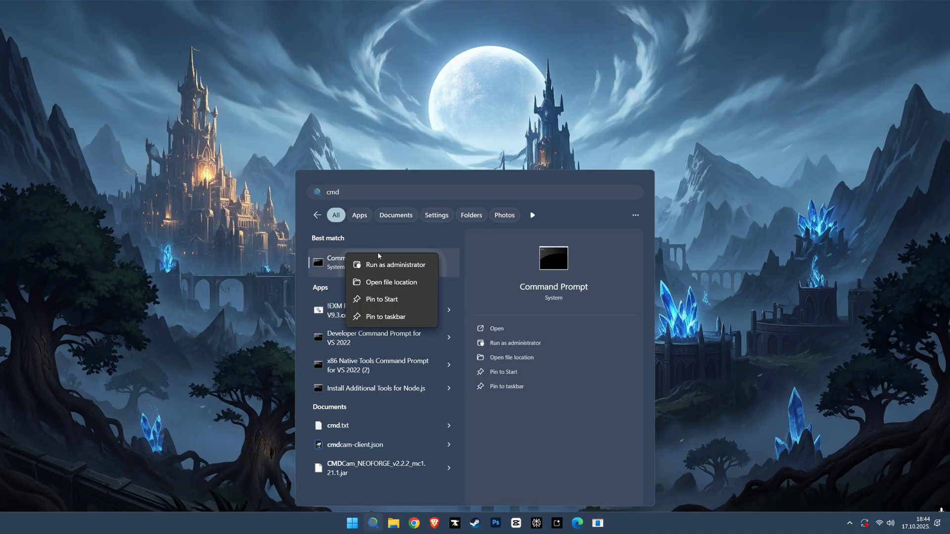
{"action": "left_click", "coordinate": [388, 265]}
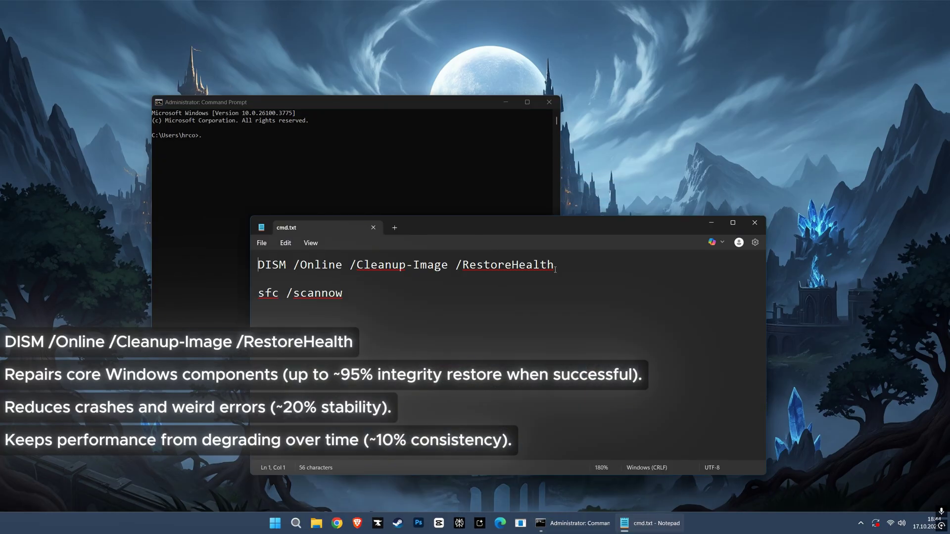
Copy DISM /Online /Cleanup-Image /RestoreHealth from cmd.txt, run it in Command Prompt, and enlarge the console text.
{"action": "left_click_drag", "start_coordinate": [555, 267], "coordinate": [258, 268]}
{"action": "right_click", "coordinate": [269, 268]}
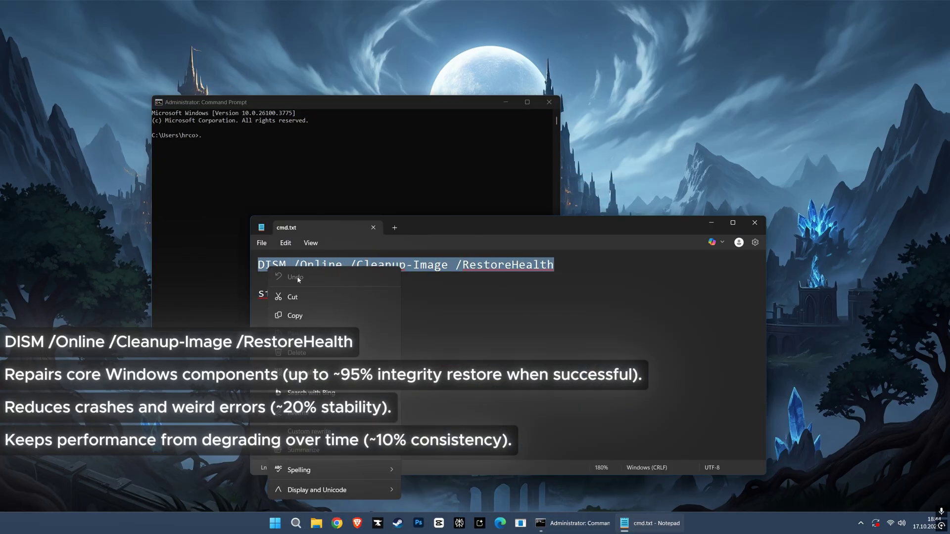
{"action": "left_click", "coordinate": [292, 315]}
{"action": "left_click", "coordinate": [202, 139]}
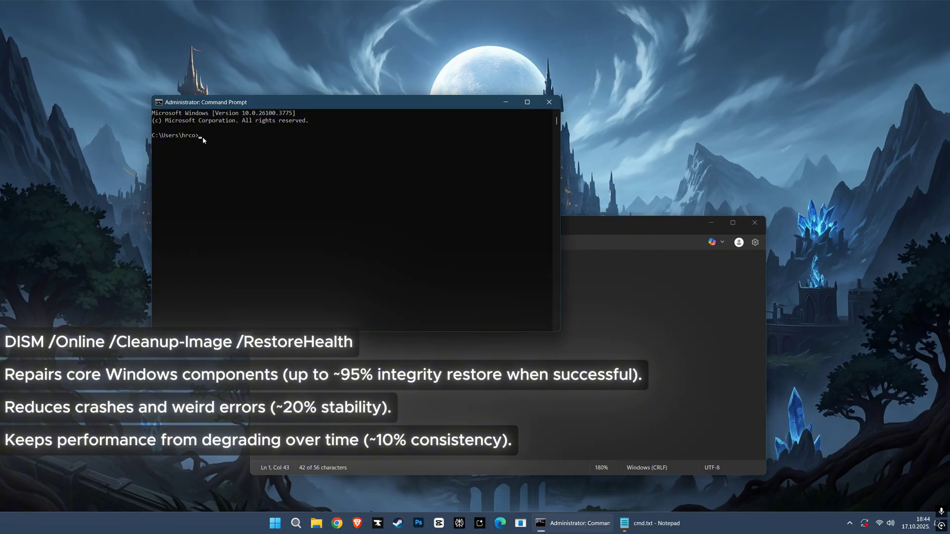
{"action": "key", "text": "ctrl+v"}
{"action": "key", "text": "Return"}
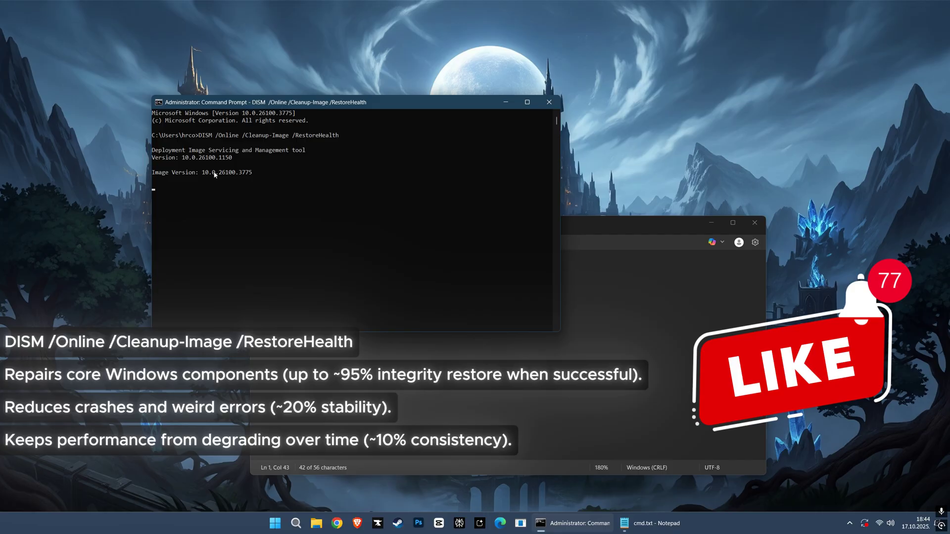
{"action": "scroll", "coordinate": [217, 178], "scroll_direction": "up", "scroll_amount": 4}
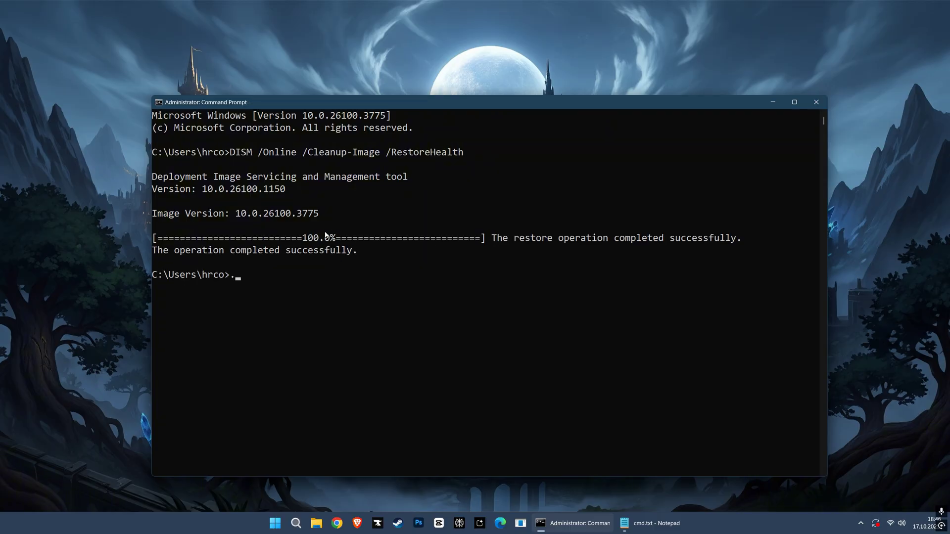
Copy sfc /scannow from cmd.txt, run it in the administrator Command Prompt, and close the console after the scan.
{"action": "left_click", "coordinate": [642, 517]}
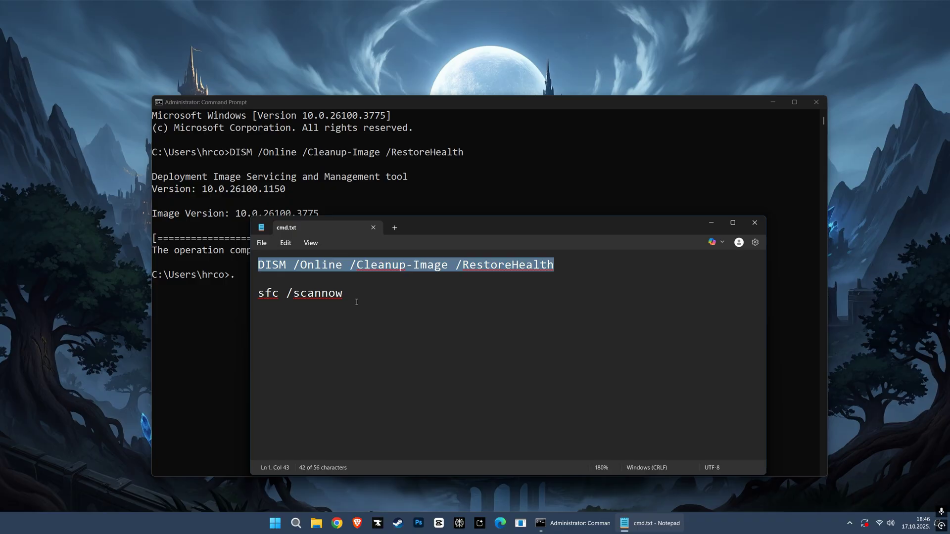
{"action": "left_click_drag", "start_coordinate": [357, 300], "coordinate": [258, 294]}
{"action": "right_click", "coordinate": [264, 295]}
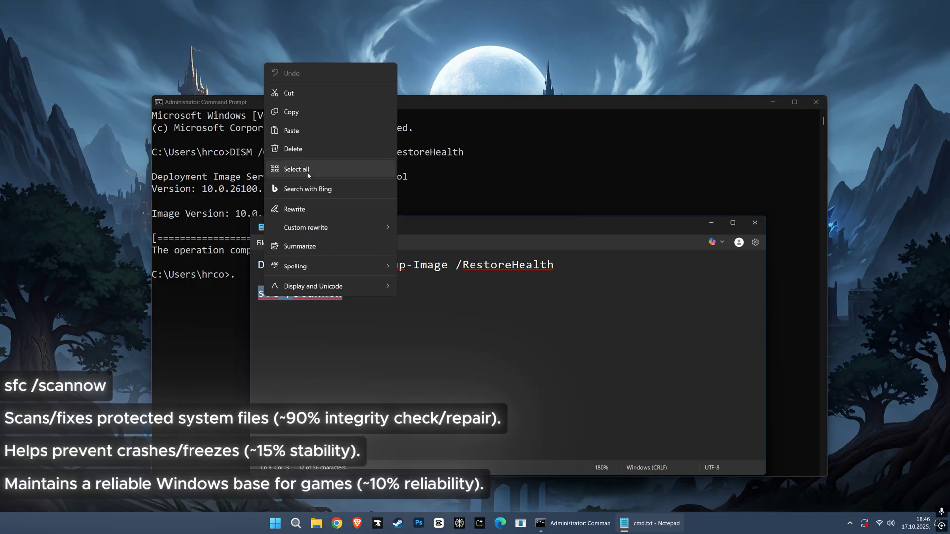
{"action": "left_click", "coordinate": [303, 118]}
{"action": "left_click", "coordinate": [754, 222]}
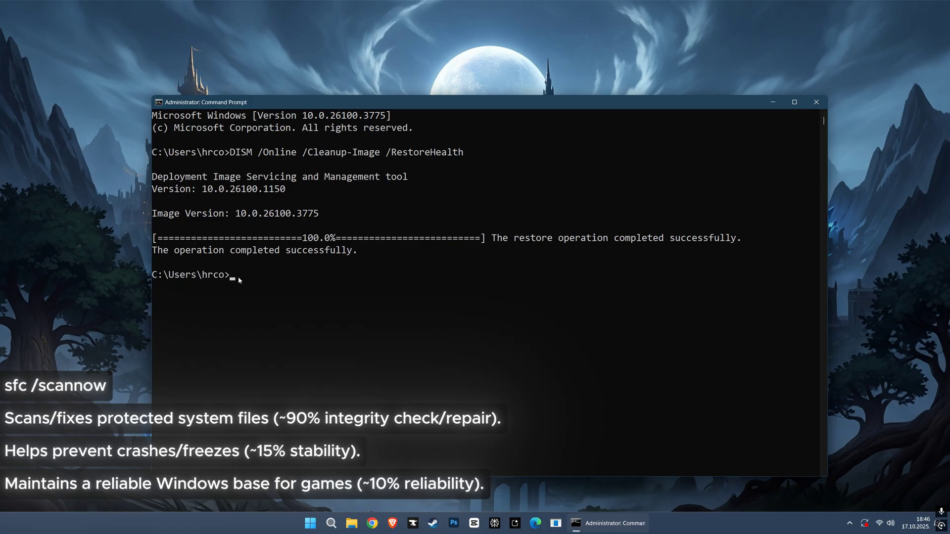
{"action": "key", "text": "ctrl+v"}
{"action": "key", "text": "Return"}
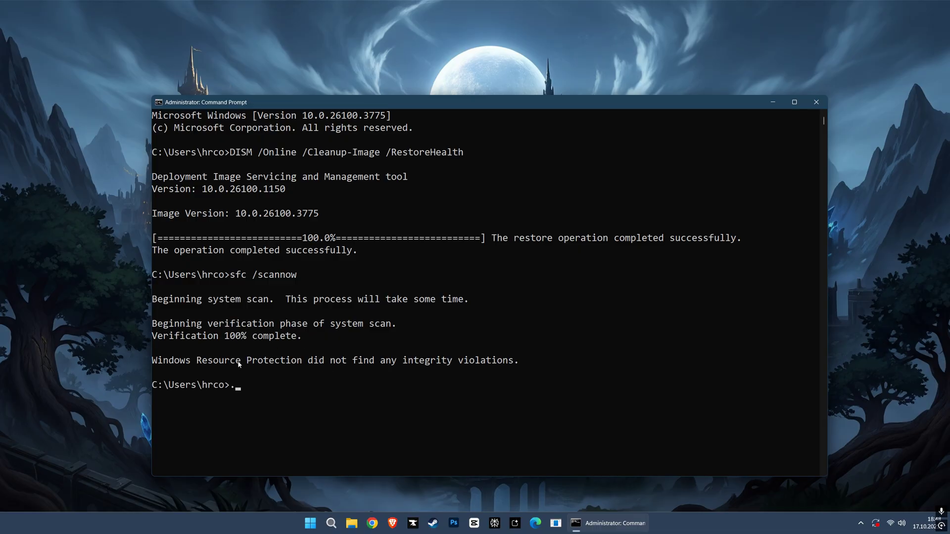
{"action": "left_click", "coordinate": [815, 102]}
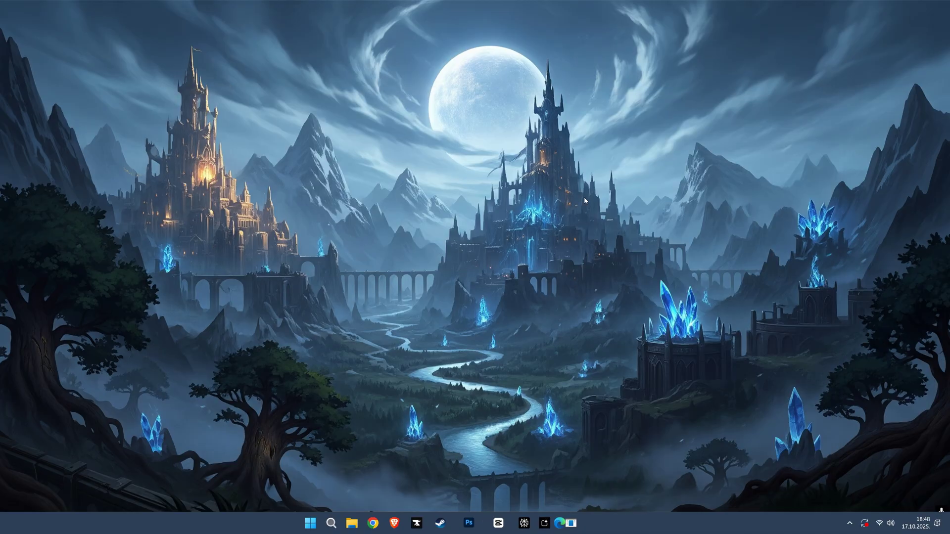
Search for edit power plan, check in Power Options that the High performance plan is selected, and close the window.
{"action": "left_click", "coordinate": [373, 522]}
{"action": "type", "text": "edit power plan"}
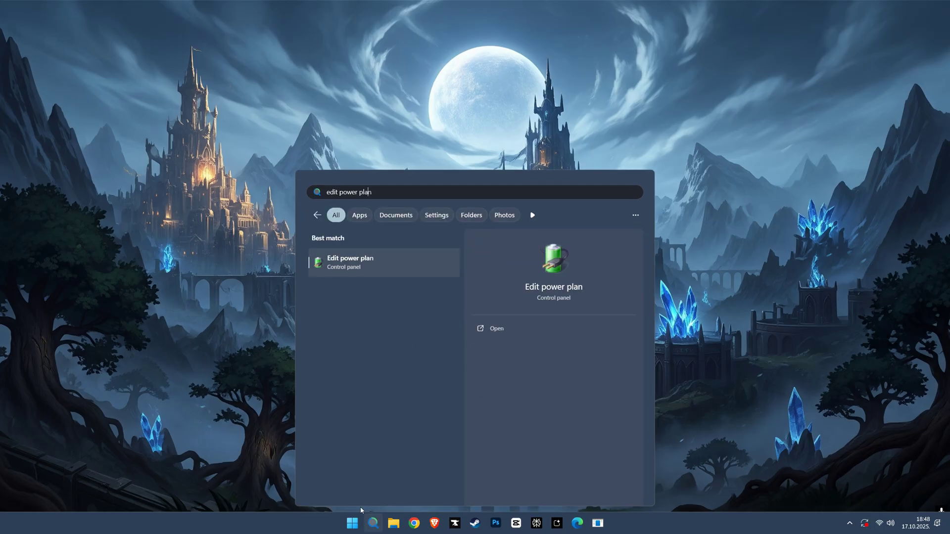
{"action": "left_click", "coordinate": [361, 268]}
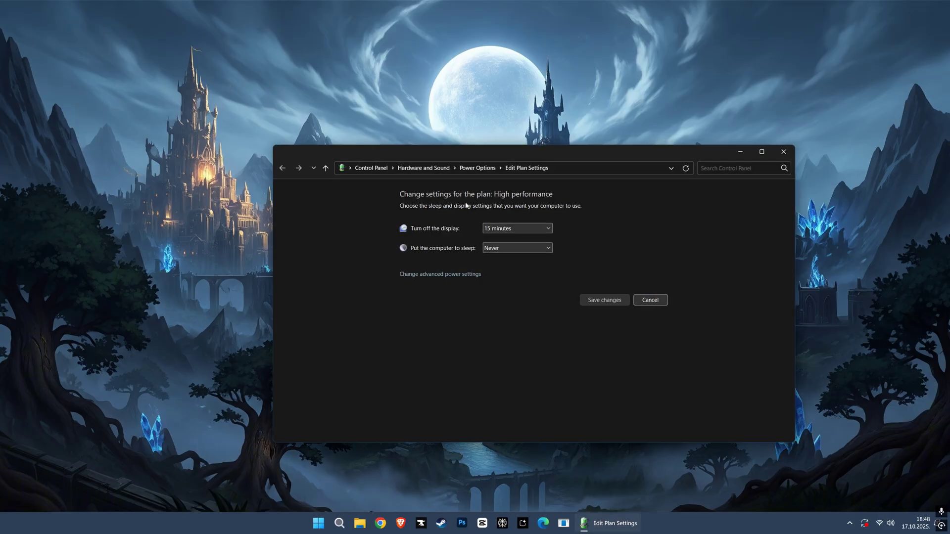
{"action": "left_click", "coordinate": [478, 168]}
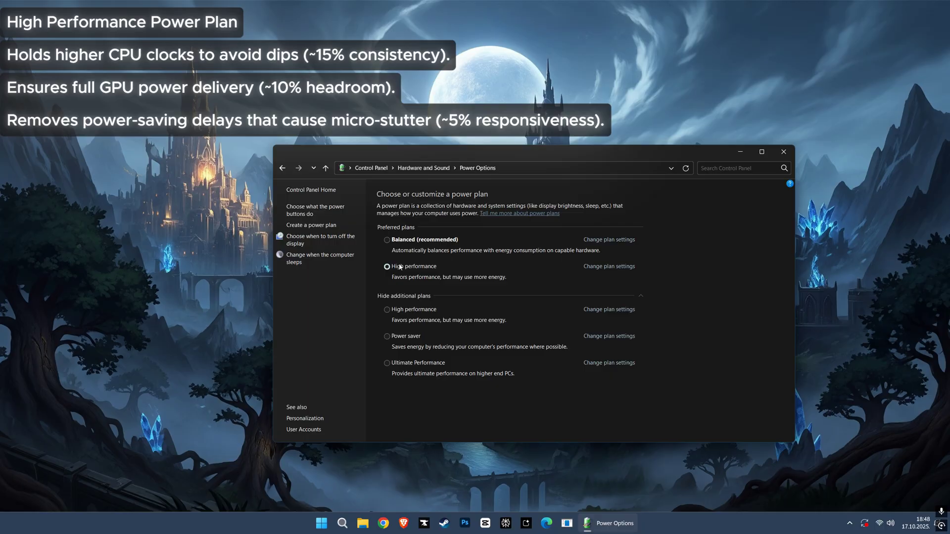
{"action": "left_click", "coordinate": [784, 151]}
Search for game mode and open the Game Mode settings.
{"action": "left_click", "coordinate": [374, 524]}
{"action": "type", "text": "game mode settings"}
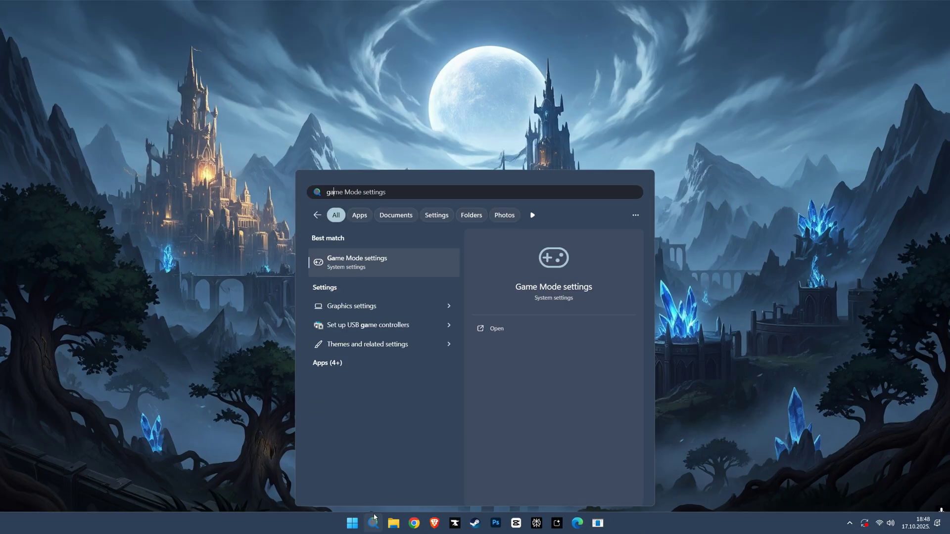
{"action": "key", "text": "Left"}
{"action": "key", "text": "Left"}
{"action": "key", "text": "Left"}
{"action": "key", "text": "Left"}
{"action": "key", "text": "Left"}
{"action": "key", "text": "Left"}
{"action": "key", "text": "Left"}
{"action": "key", "text": "Left"}
{"action": "key", "text": "Left"}
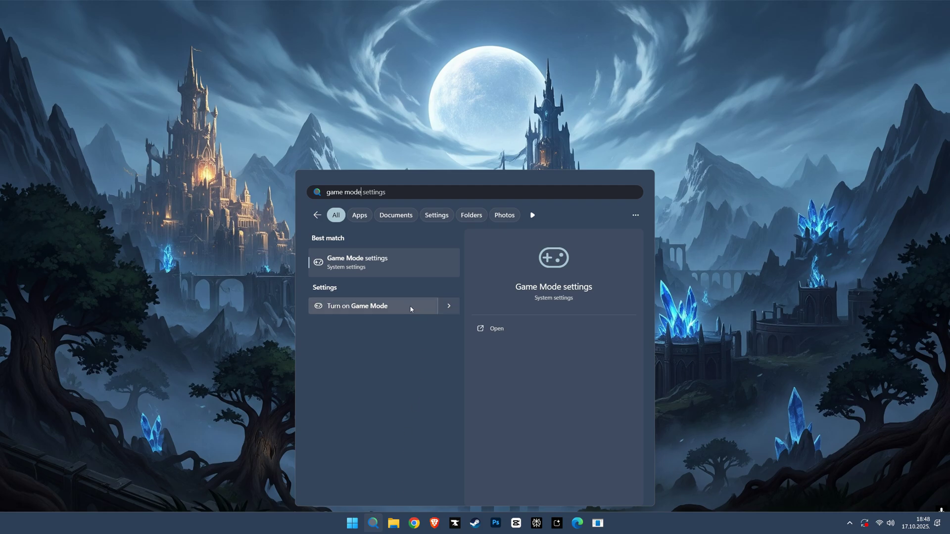
{"action": "left_click", "coordinate": [372, 273]}
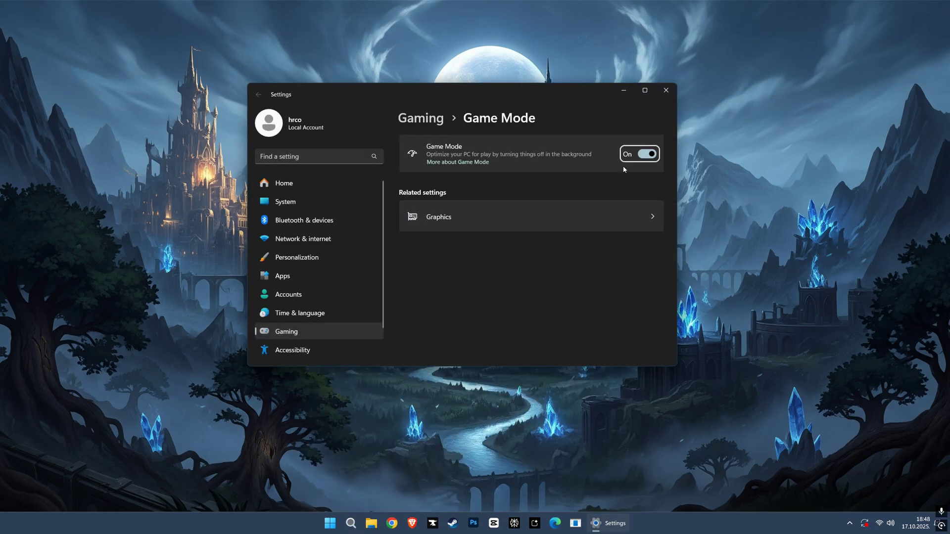
Switch Game Mode off and back on, and close Settings.
{"action": "left_click", "coordinate": [646, 156]}
{"action": "left_click", "coordinate": [646, 157]}
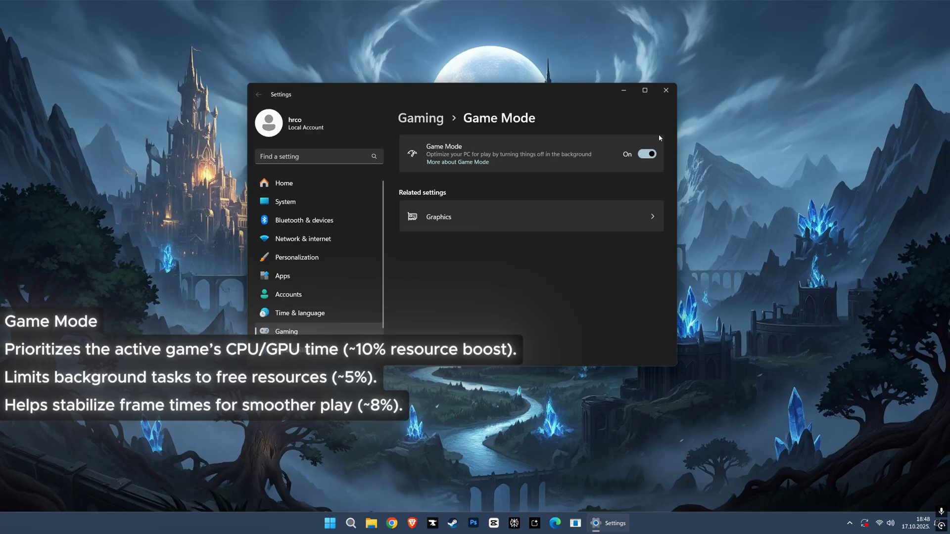
{"action": "left_click", "coordinate": [666, 90]}
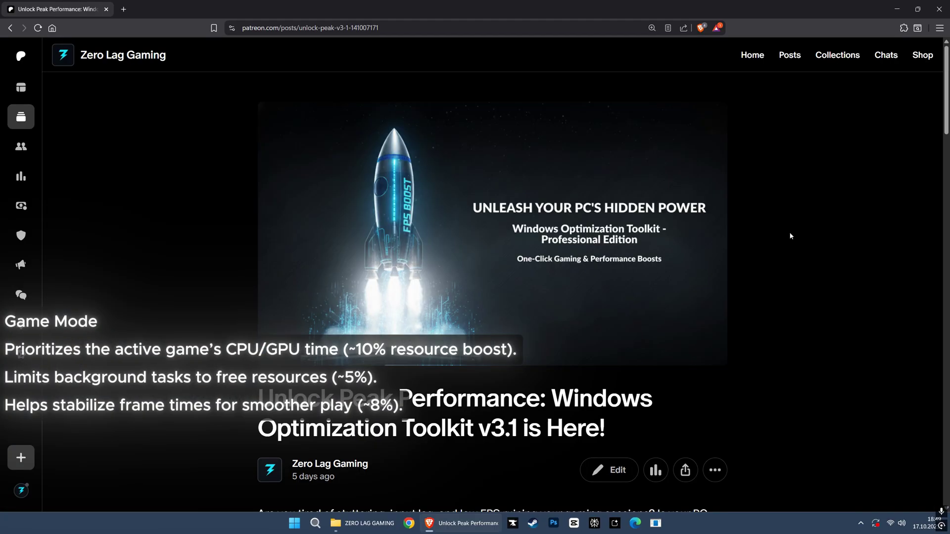
Download the WINDOWS OPTIMIZATION TOOLKIT.ps1 attachment from the Zero Lag Gaming Patreon post.
{"action": "scroll", "coordinate": [671, 198], "scroll_direction": "down", "scroll_amount": 10}
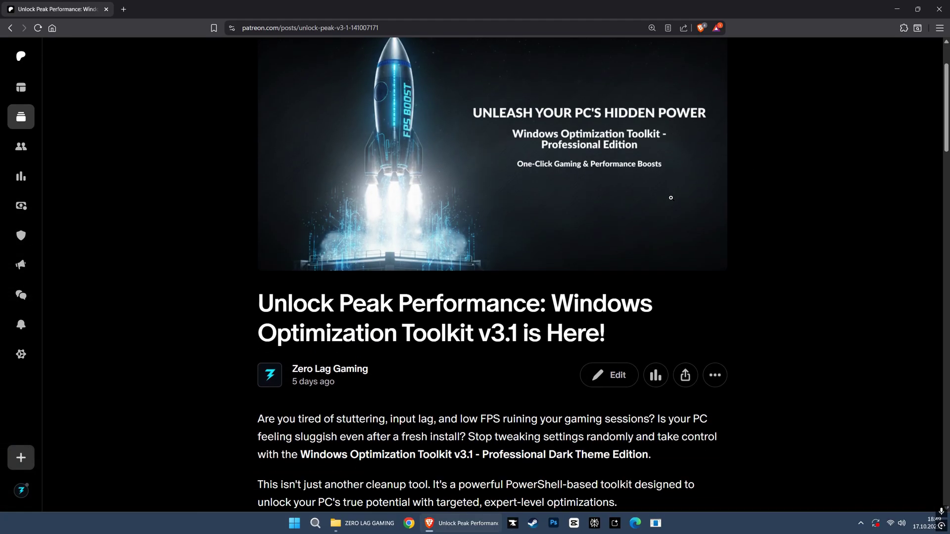
{"action": "scroll", "coordinate": [671, 201], "scroll_direction": "down", "scroll_amount": 5}
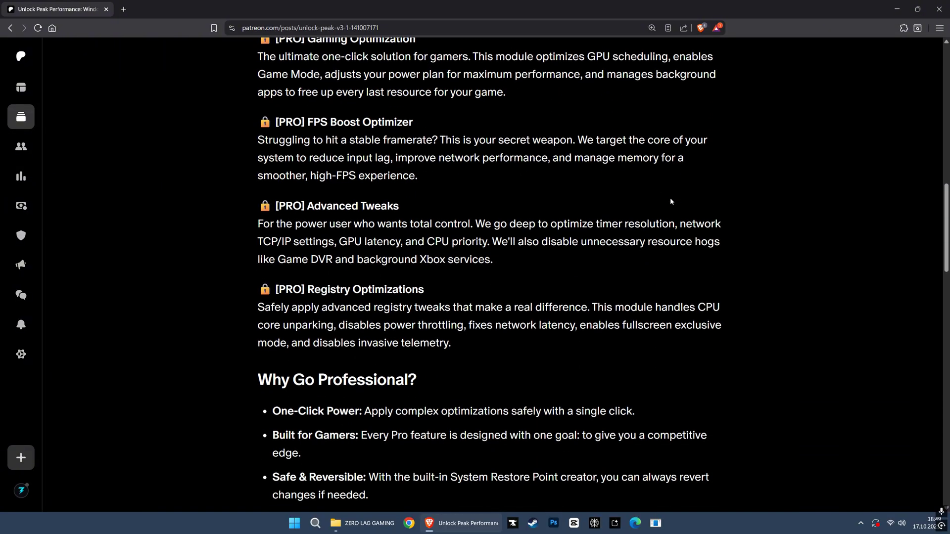
{"action": "scroll", "coordinate": [671, 203], "scroll_direction": "down", "scroll_amount": 5}
{"action": "scroll", "coordinate": [671, 198], "scroll_direction": "down", "scroll_amount": 1}
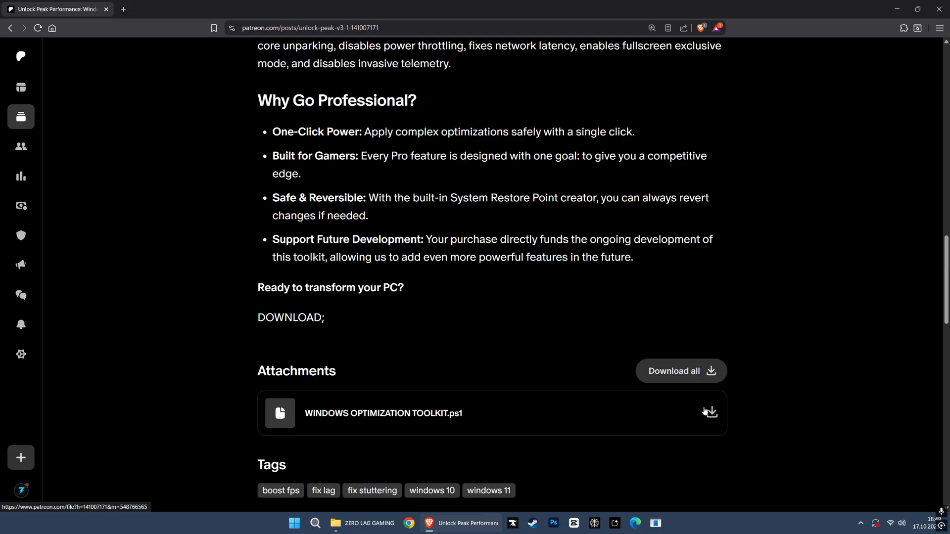
{"action": "left_click", "coordinate": [712, 413]}
Bring up the ZERO LAG GAMING folder, close the browser, and run the downloaded WINDOWS OPTIMIZATION TOOLKIT script with PowerShell.
{"action": "left_click_drag", "start_coordinate": [696, 9], "coordinate": [213, 104]}
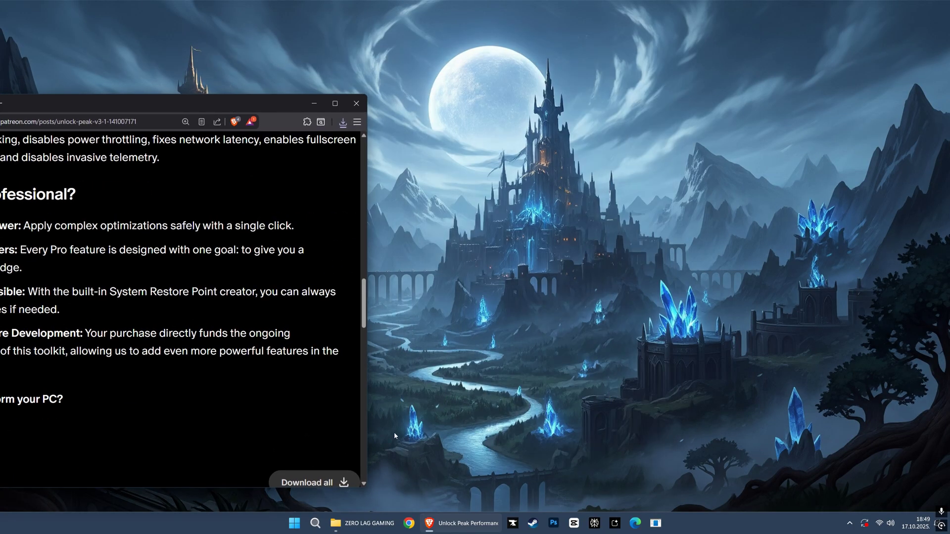
{"action": "left_click", "coordinate": [379, 517]}
{"action": "left_click_drag", "start_coordinate": [426, 90], "coordinate": [680, 114]}
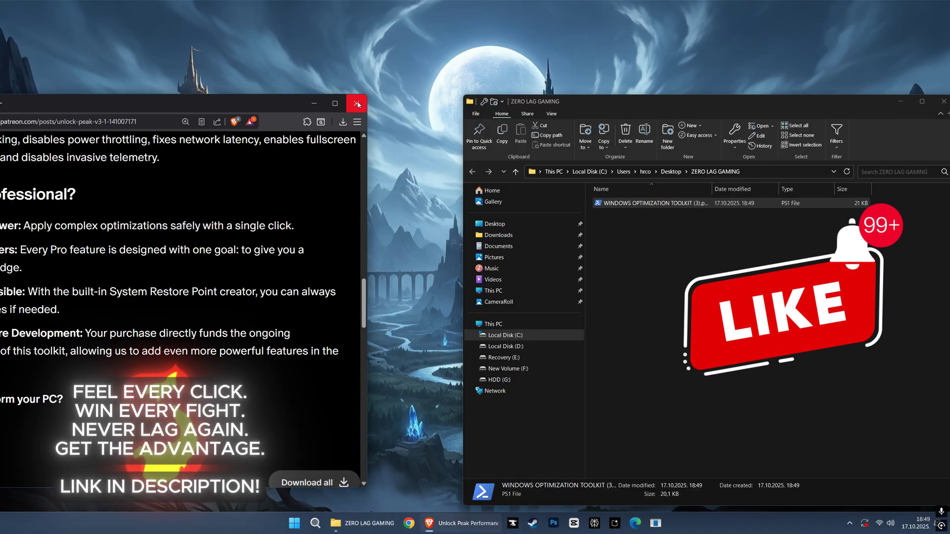
{"action": "left_click", "coordinate": [357, 103]}
{"action": "left_click_drag", "start_coordinate": [535, 107], "coordinate": [285, 81]}
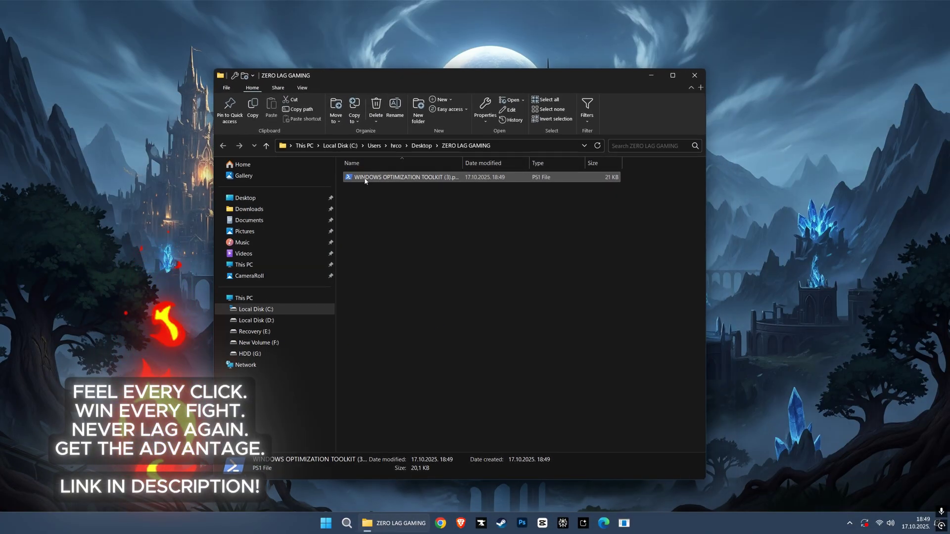
{"action": "right_click", "coordinate": [365, 179]}
{"action": "left_click", "coordinate": [408, 208]}
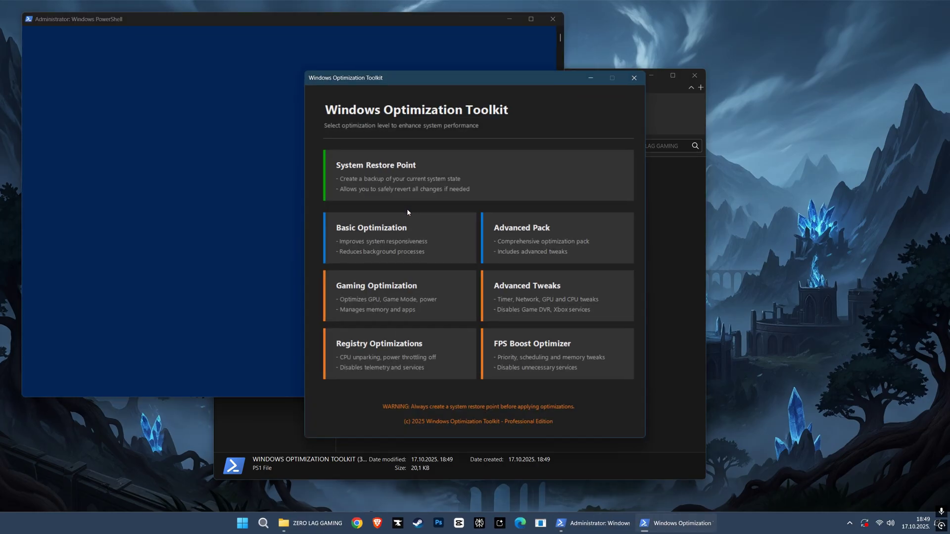
Create a system restore point with the Windows Optimization Toolkit and dismiss the success message.
{"action": "left_click", "coordinate": [409, 175]}
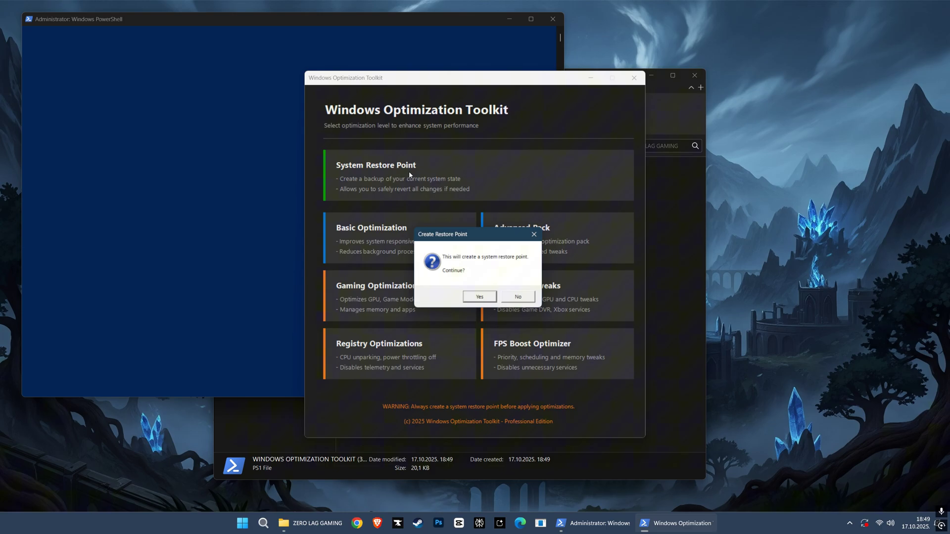
{"action": "left_click", "coordinate": [481, 299]}
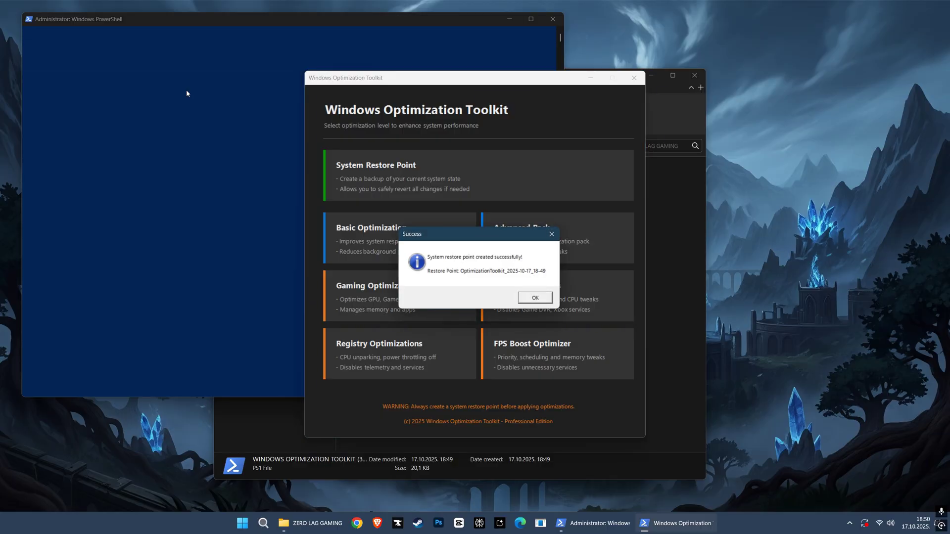
{"action": "left_click", "coordinate": [537, 297]}
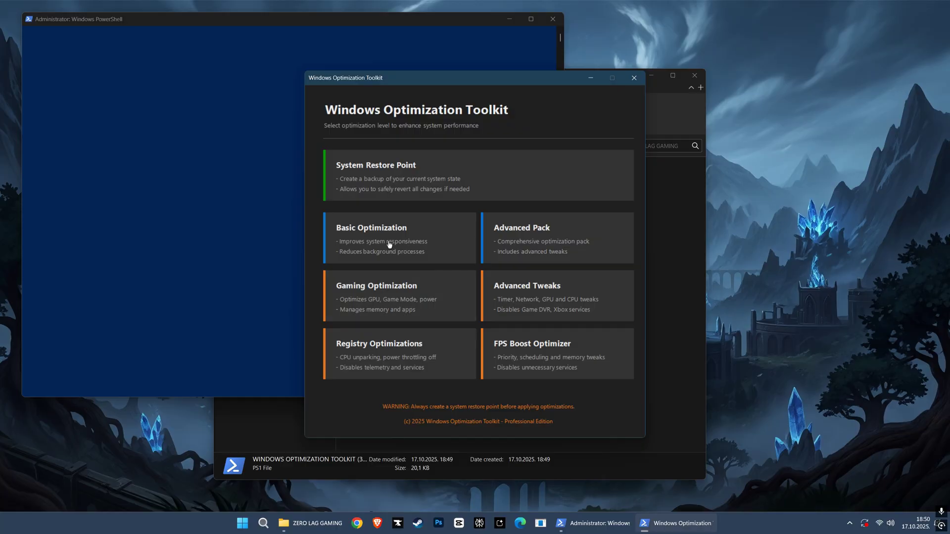
Launch Basic Optimization, set Brave to always open its link, dismiss the download notice, and download BASIC.zip from MEGA.
{"action": "left_click", "coordinate": [389, 243]}
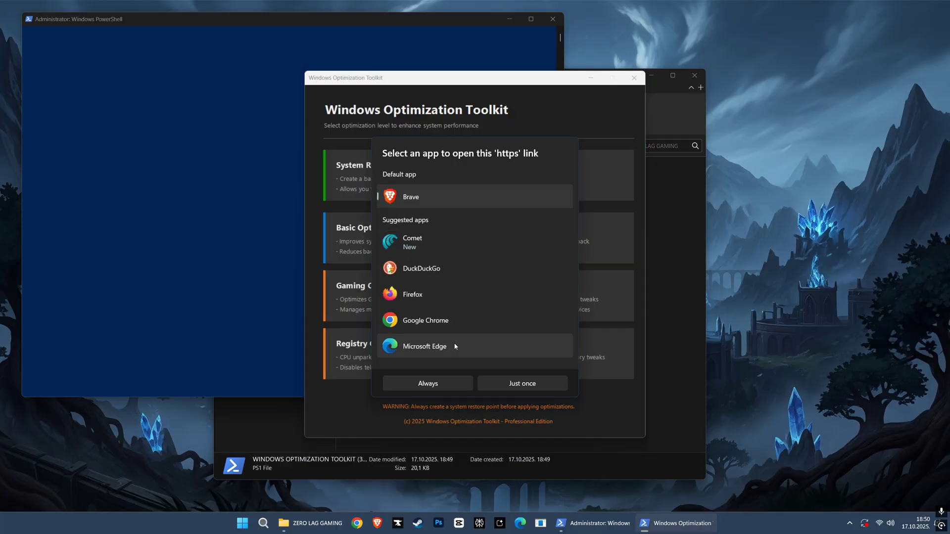
{"action": "left_click", "coordinate": [456, 382]}
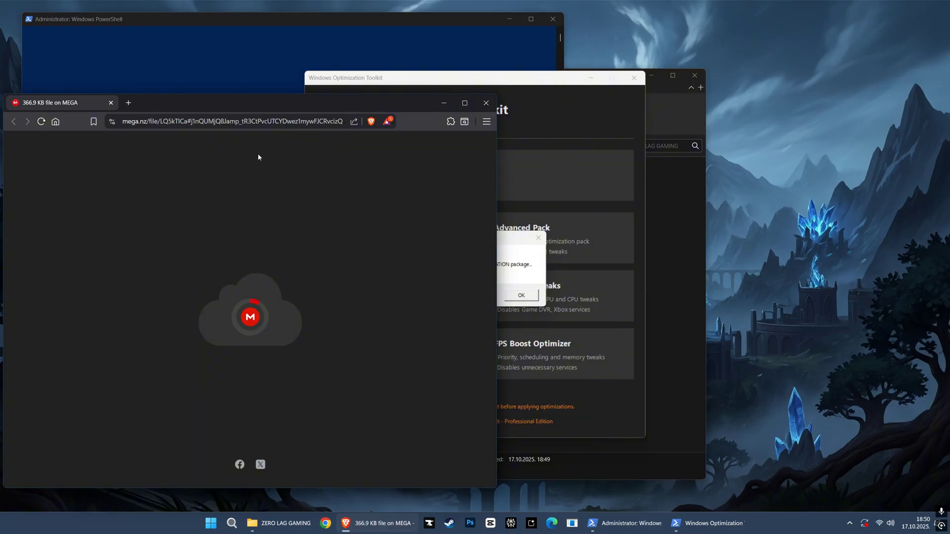
{"action": "left_click", "coordinate": [524, 257]}
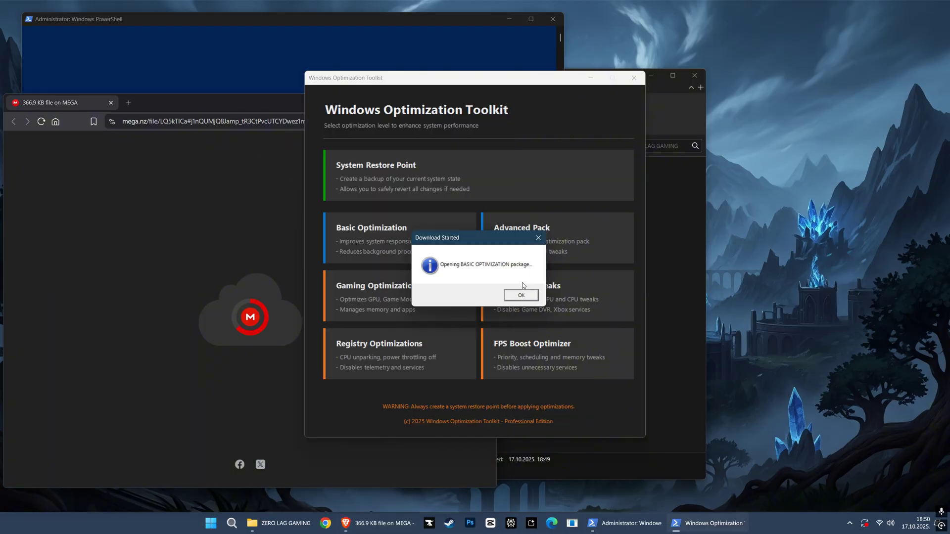
{"action": "left_click", "coordinate": [521, 295]}
{"action": "left_click_drag", "start_coordinate": [250, 106], "coordinate": [266, 83]}
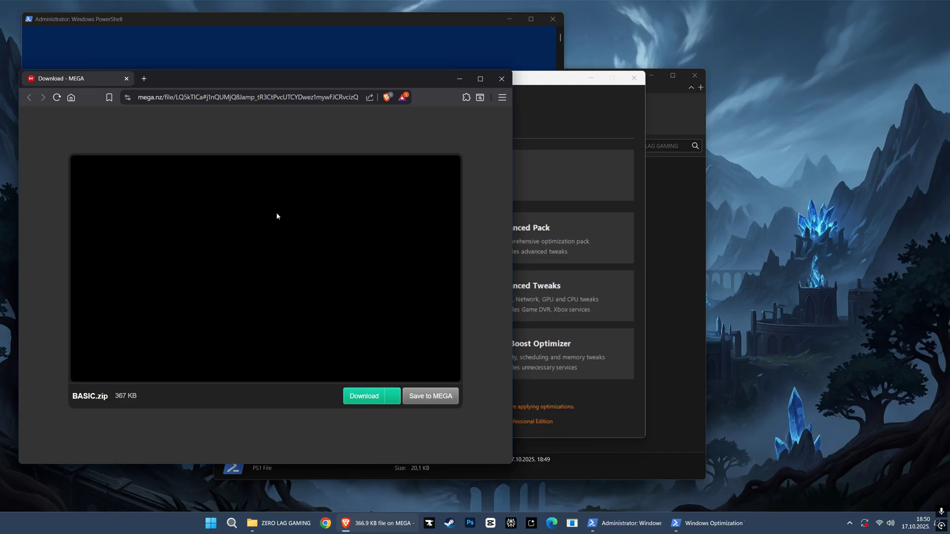
{"action": "left_click", "coordinate": [363, 395]}
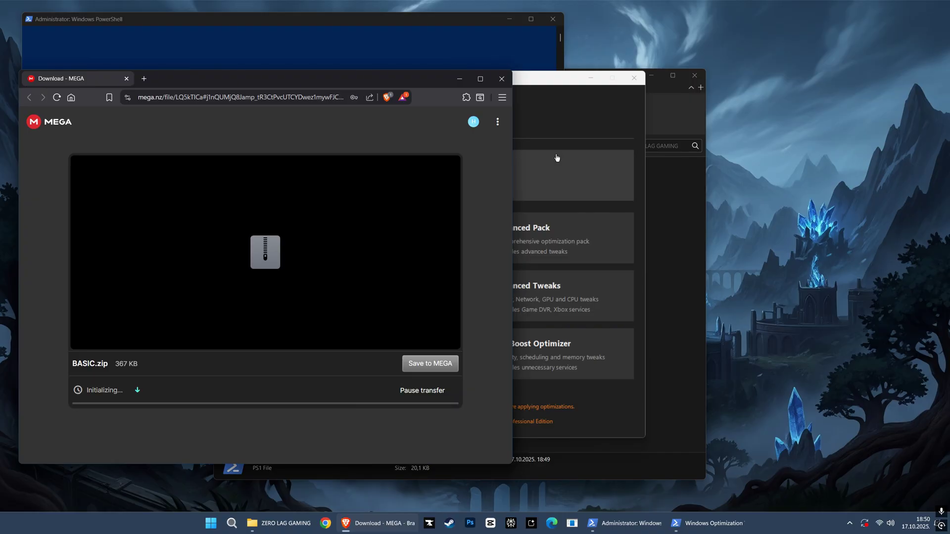
Bring the ZERO LAG GAMING folder forward, open BASIC (14).zip in WinRAR, and dismiss the license reminder.
{"action": "left_click_drag", "start_coordinate": [567, 81], "coordinate": [541, 417]}
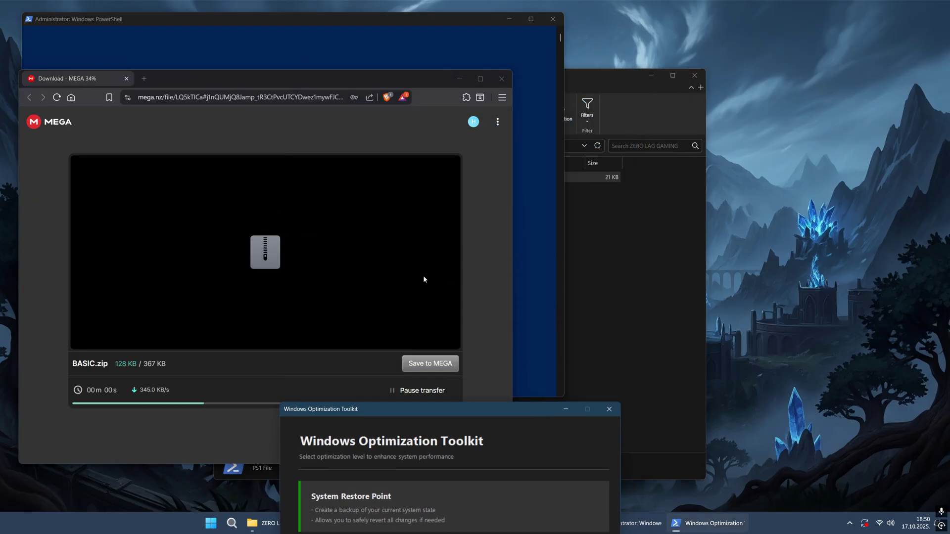
{"action": "left_click", "coordinate": [613, 216]}
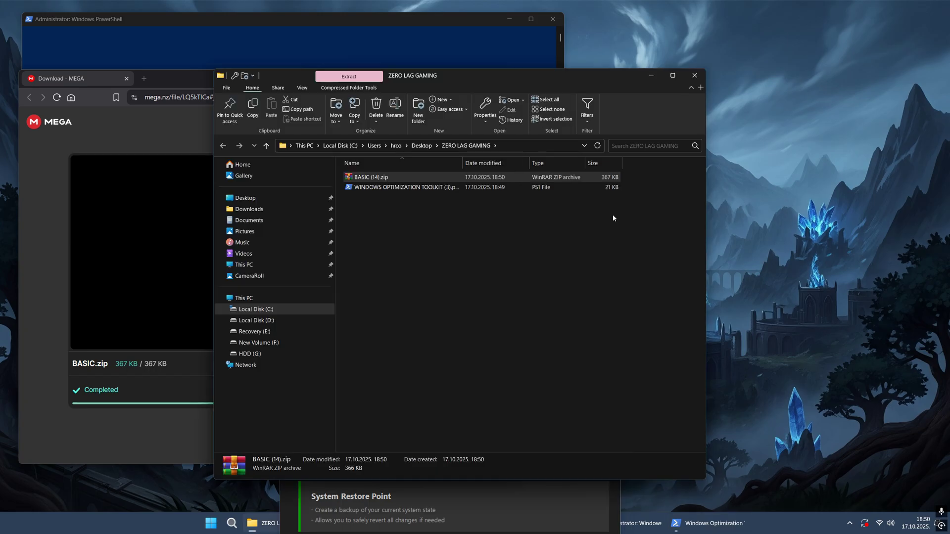
{"action": "double_click", "coordinate": [372, 178]}
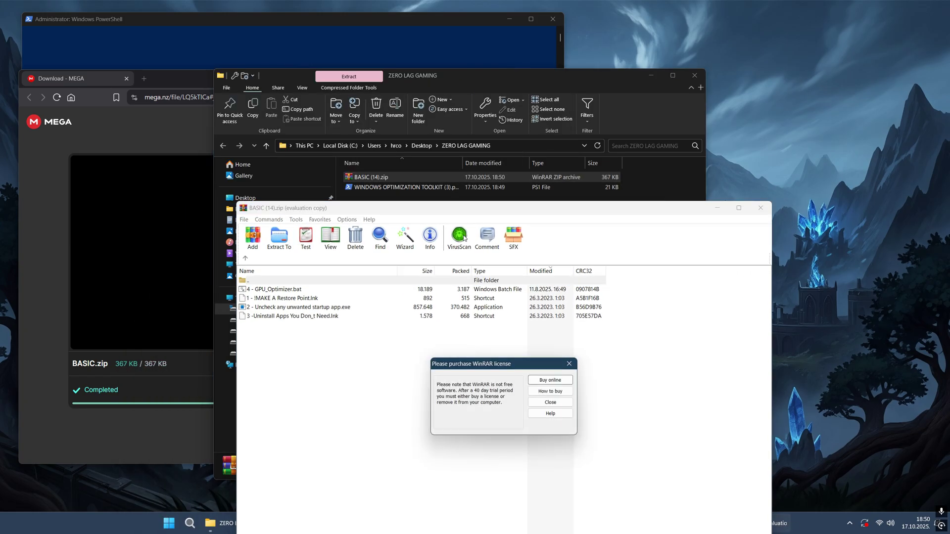
{"action": "left_click", "coordinate": [569, 363]}
Scan the BASIC (14).zip archive for viruses with Windows Defender, enlarge the console text, and exit the finished scan.
{"action": "left_click", "coordinate": [459, 235]}
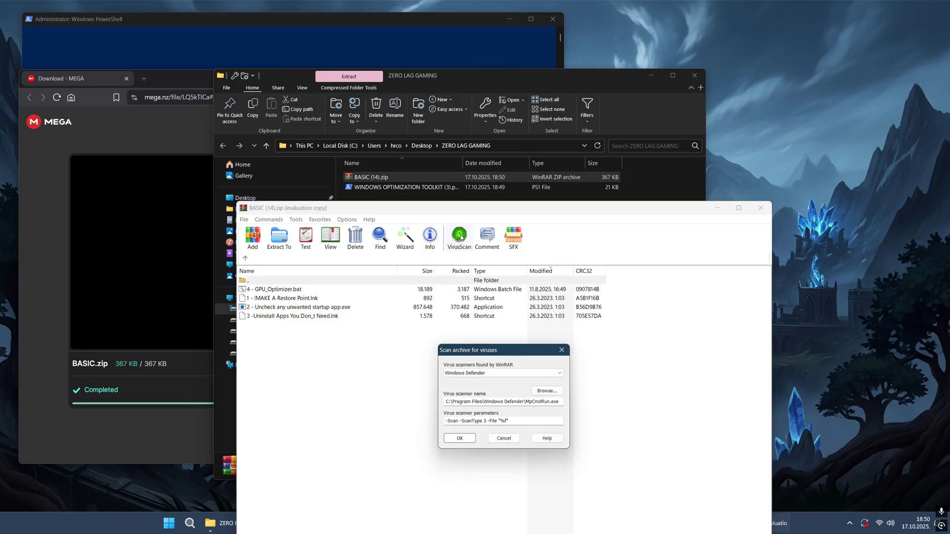
{"action": "left_click", "coordinate": [459, 438]}
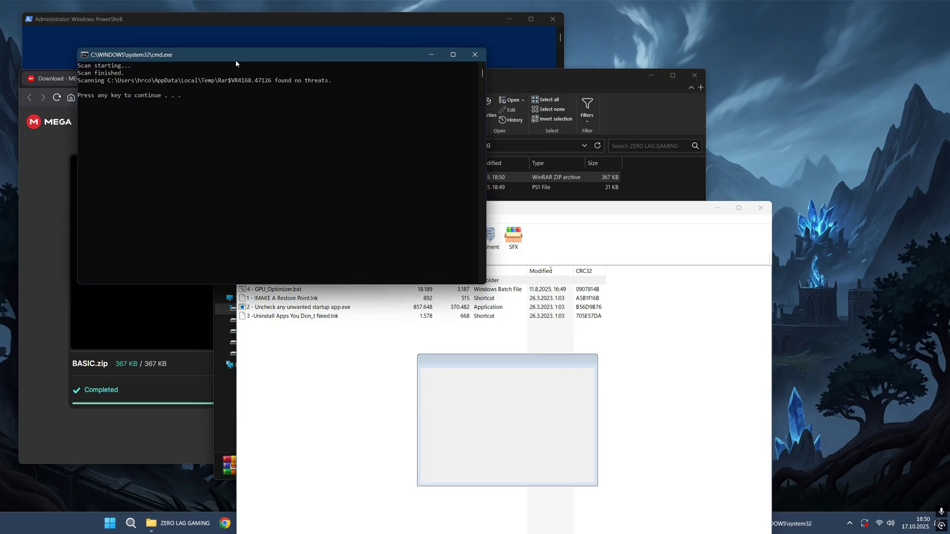
{"action": "scroll", "coordinate": [411, 146], "scroll_direction": "up", "scroll_amount": 2, "text": "ctrl"}
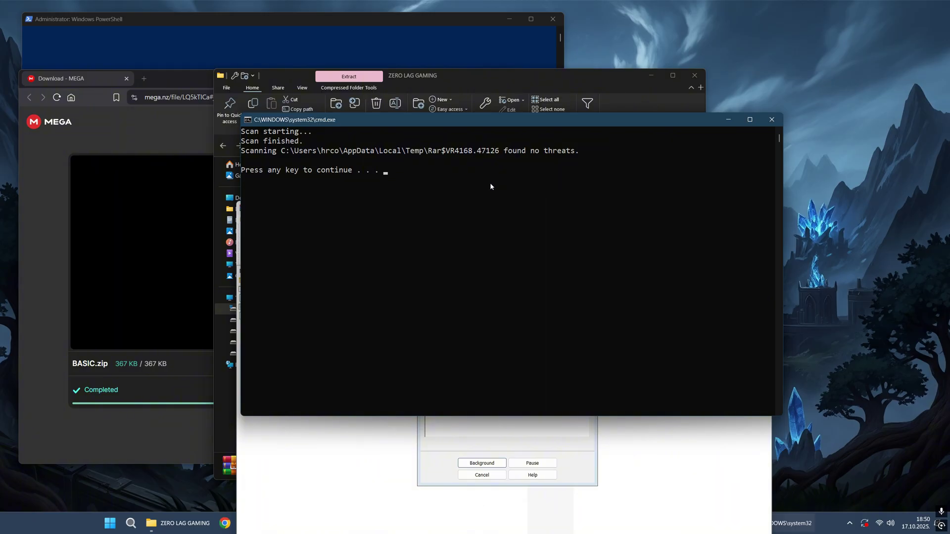
{"action": "key", "text": "Return"}
Extract all four files from the BASIC archive into the ZERO LAG GAMING folder.
{"action": "left_click_drag", "start_coordinate": [473, 209], "coordinate": [753, 225]}
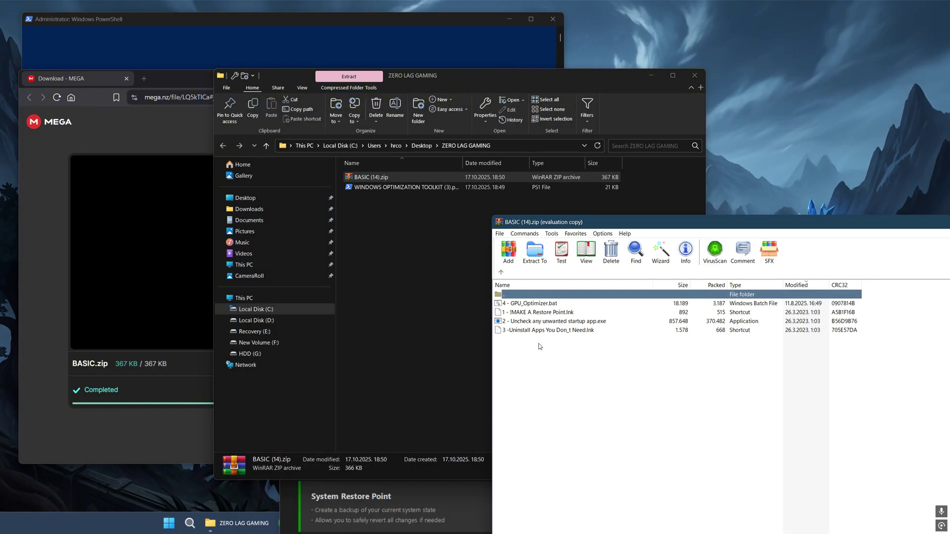
{"action": "left_click_drag", "start_coordinate": [537, 342], "coordinate": [517, 307]}
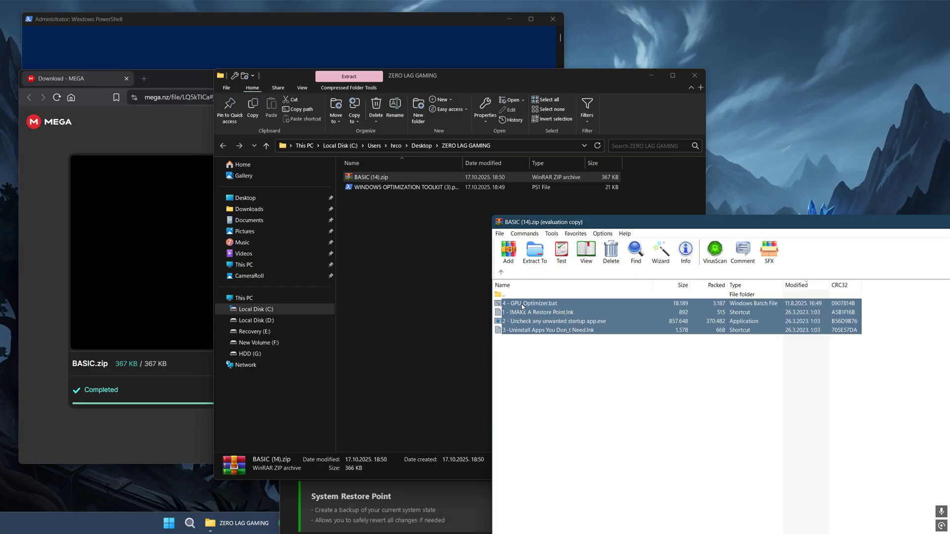
{"action": "left_click_drag", "start_coordinate": [399, 237], "coordinate": [384, 224]}
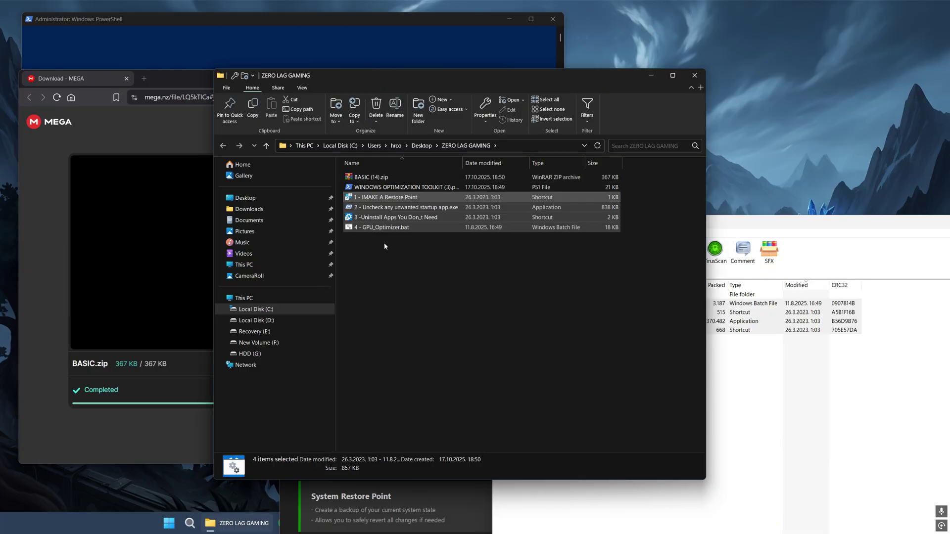
{"action": "left_click", "coordinate": [380, 248]}
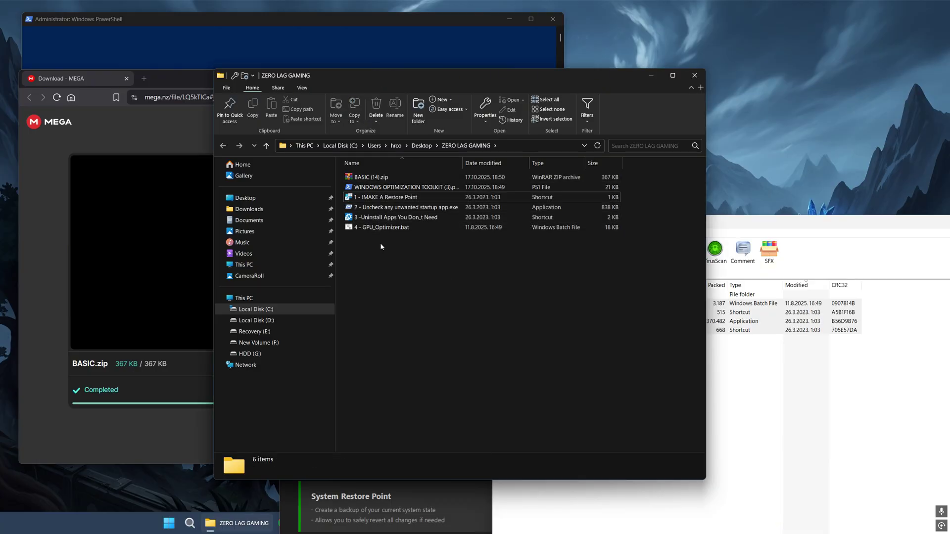
Run 2 - Uncheck any unwanted startup app.exe and disable the Comet startup entry in Autoruns.
{"action": "double_click", "coordinate": [372, 208]}
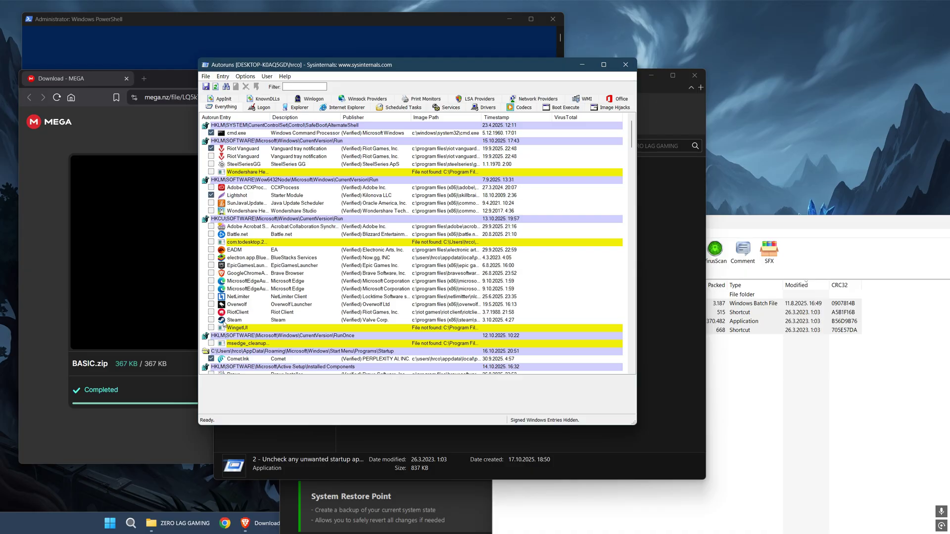
{"action": "left_click", "coordinate": [235, 360]}
{"action": "scroll", "coordinate": [213, 347], "scroll_direction": "down", "scroll_amount": 1}
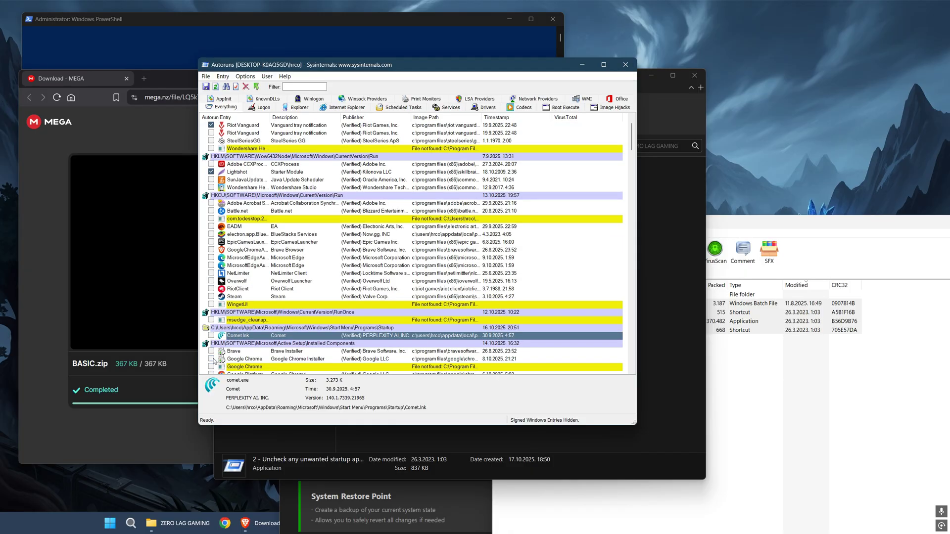
Look through the remaining Autoruns entries from the Google Chrome installer down to the context-menu handlers and close Autoruns.
{"action": "left_click", "coordinate": [241, 358]}
{"action": "scroll", "coordinate": [250, 349], "scroll_direction": "down", "scroll_amount": 4}
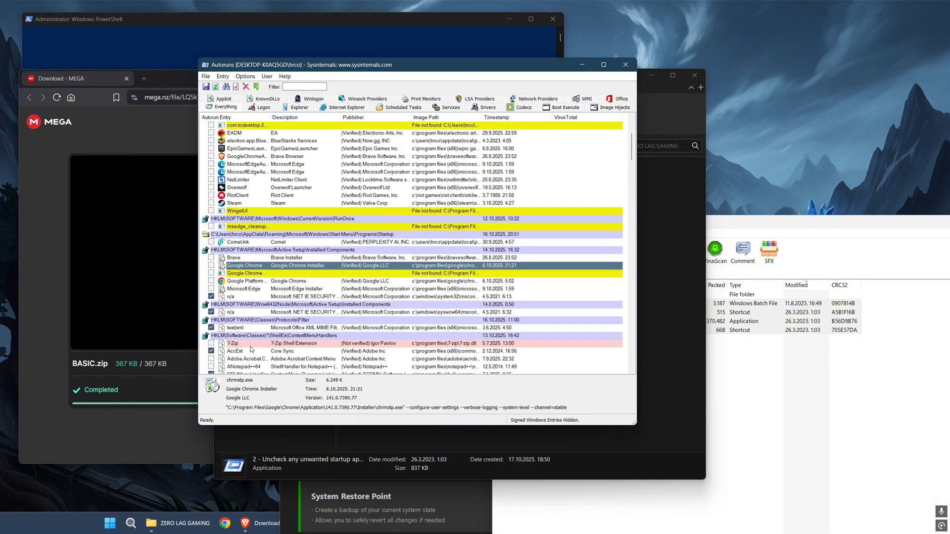
{"action": "scroll", "coordinate": [264, 278], "scroll_direction": "down", "scroll_amount": 9}
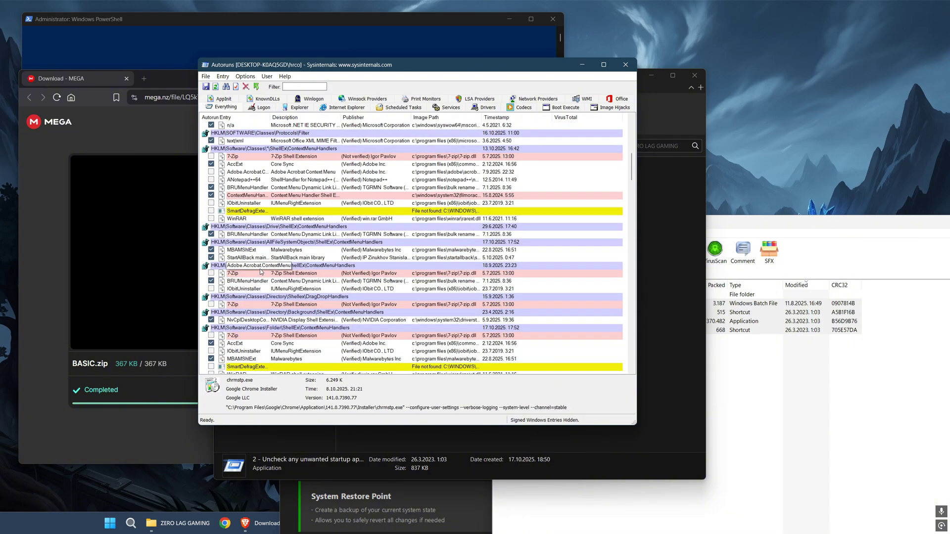
{"action": "scroll", "coordinate": [283, 281], "scroll_direction": "down", "scroll_amount": 6}
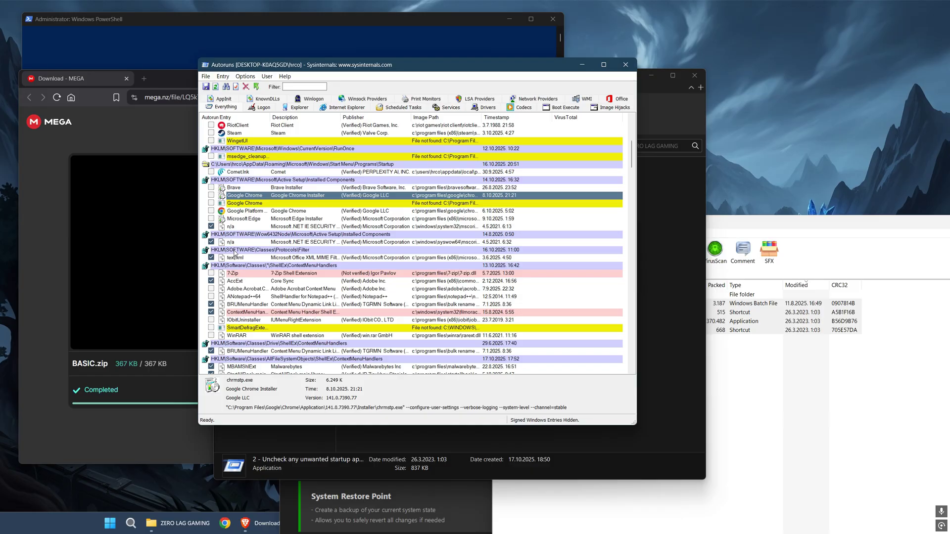
{"action": "left_click", "coordinate": [626, 65]}
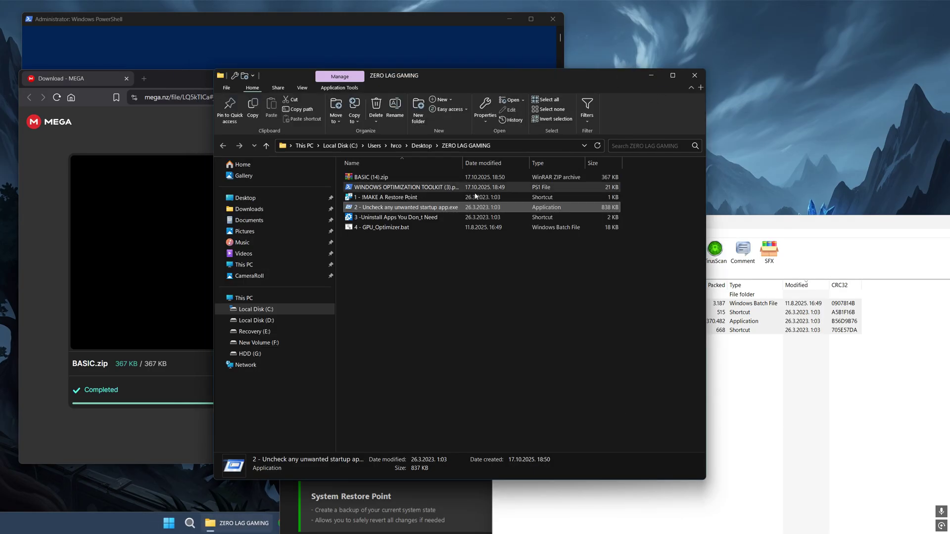
Open the 3 -Uninstall Apps You Don_t Need shortcut, show the uninstall option for Adobe Express, and close Settings.
{"action": "double_click", "coordinate": [404, 218]}
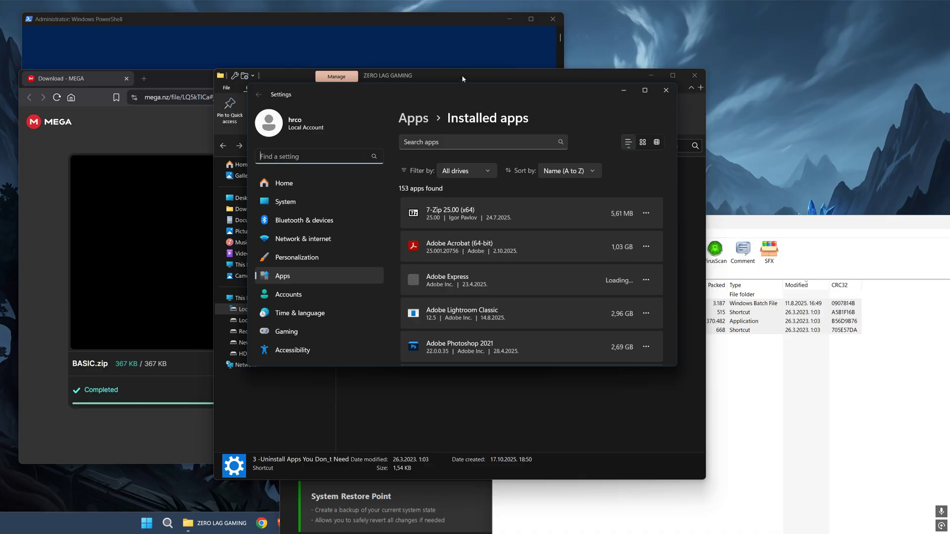
{"action": "left_click", "coordinate": [647, 286]}
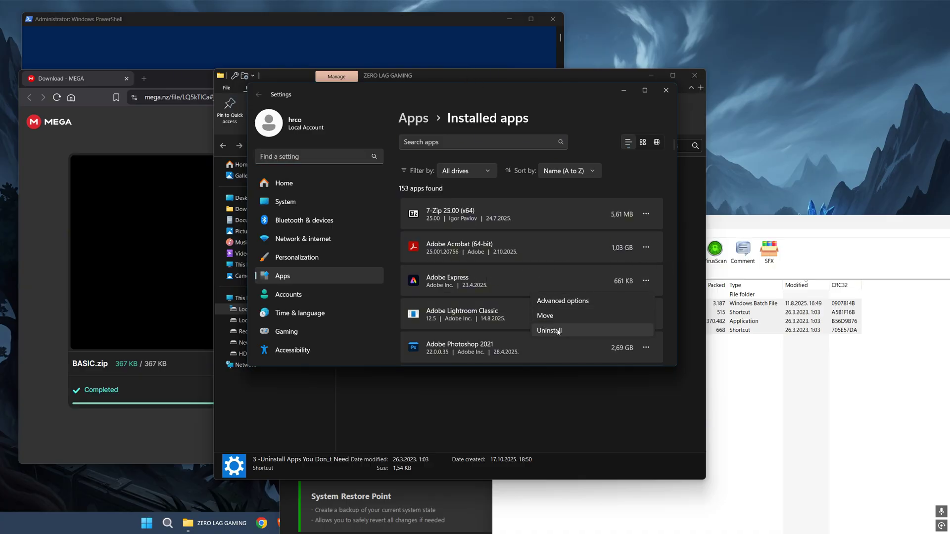
{"action": "left_click", "coordinate": [666, 90]}
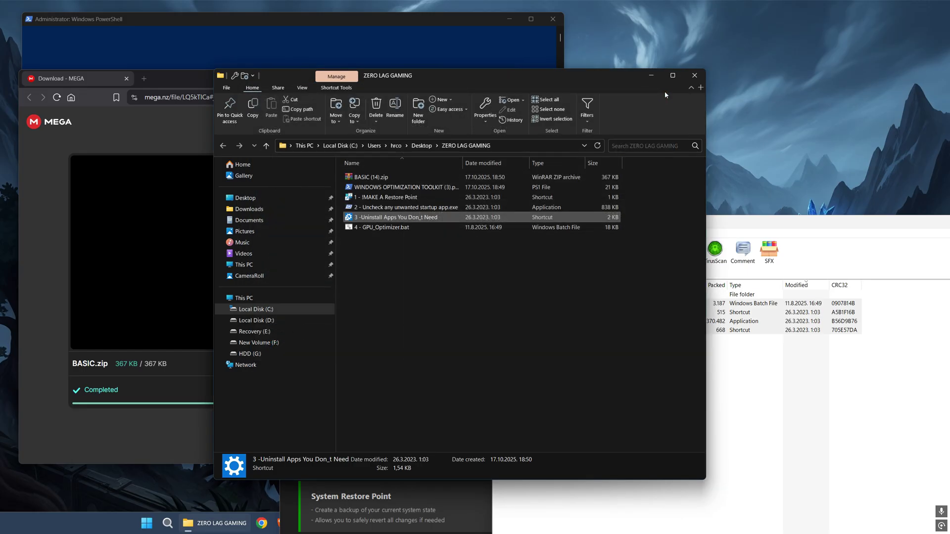
Run 4 - GPU_Optimizer.bat as administrator, complete both the game scan and the Shipping.exe scan, and exit the optimizer.
{"action": "right_click", "coordinate": [378, 228]}
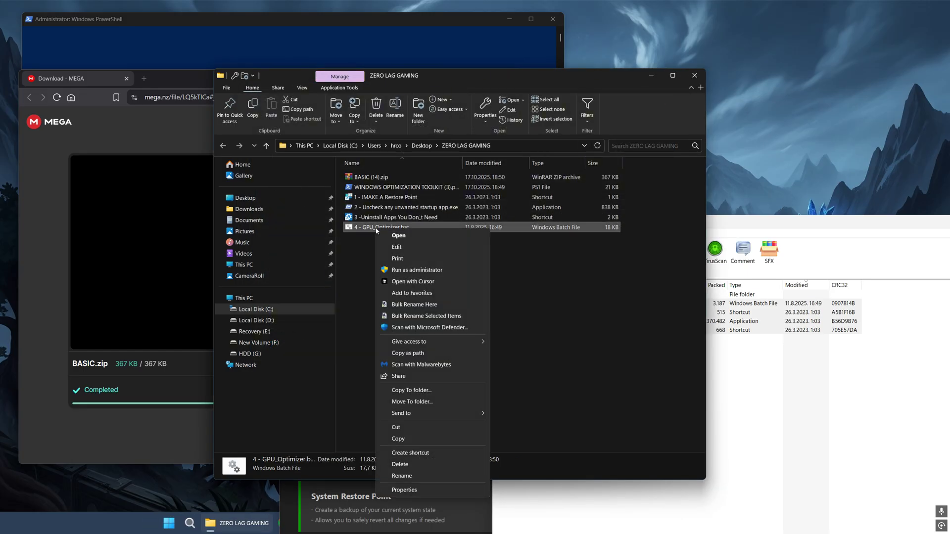
{"action": "left_click", "coordinate": [417, 270]}
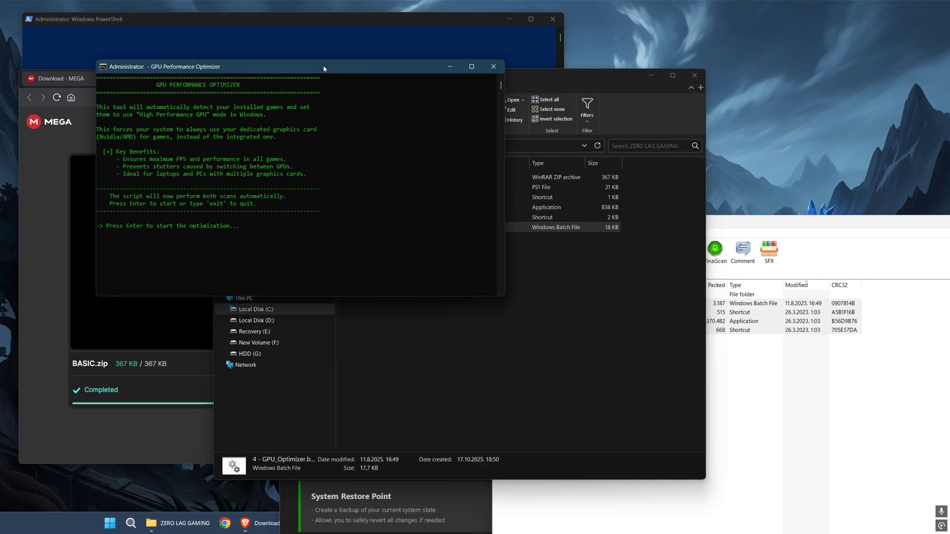
{"action": "scroll", "coordinate": [457, 142], "scroll_direction": "up", "scroll_amount": 3}
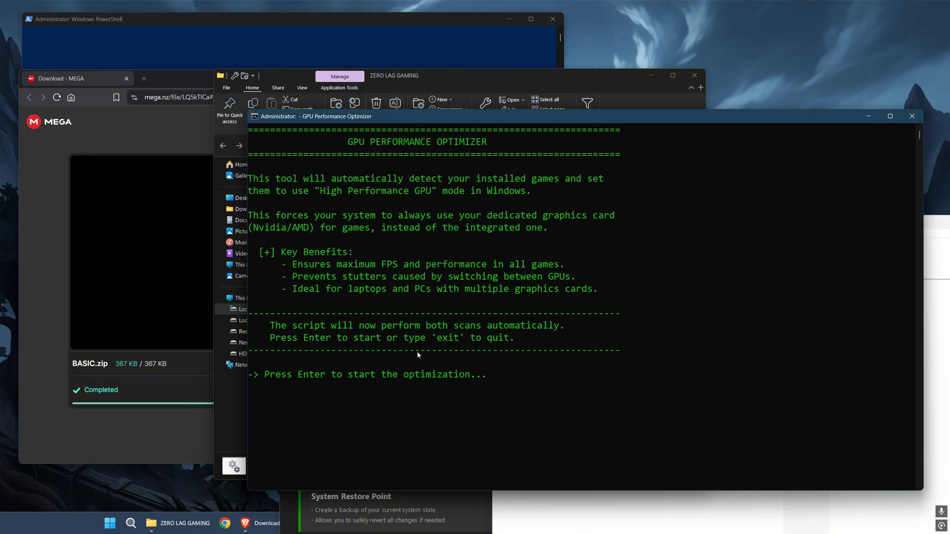
{"action": "key", "text": "Return"}
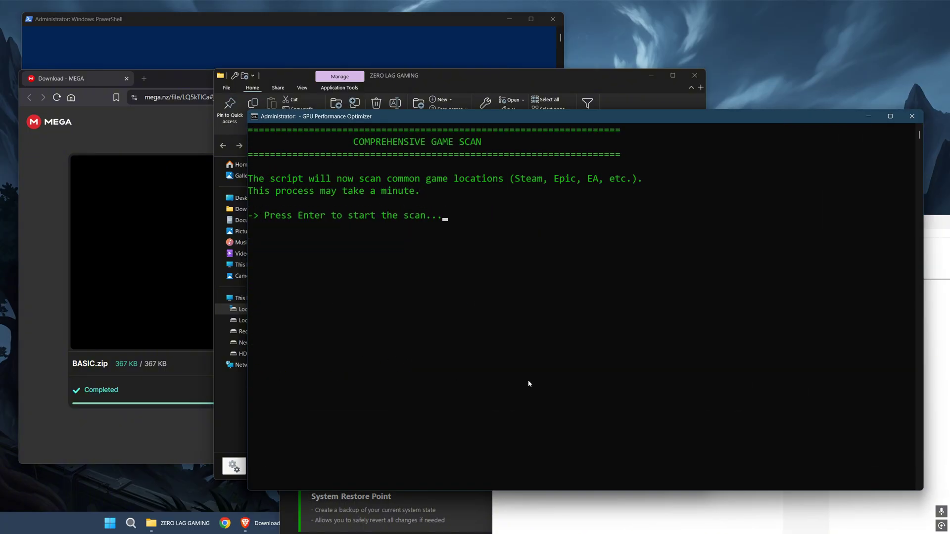
{"action": "key", "text": "Return"}
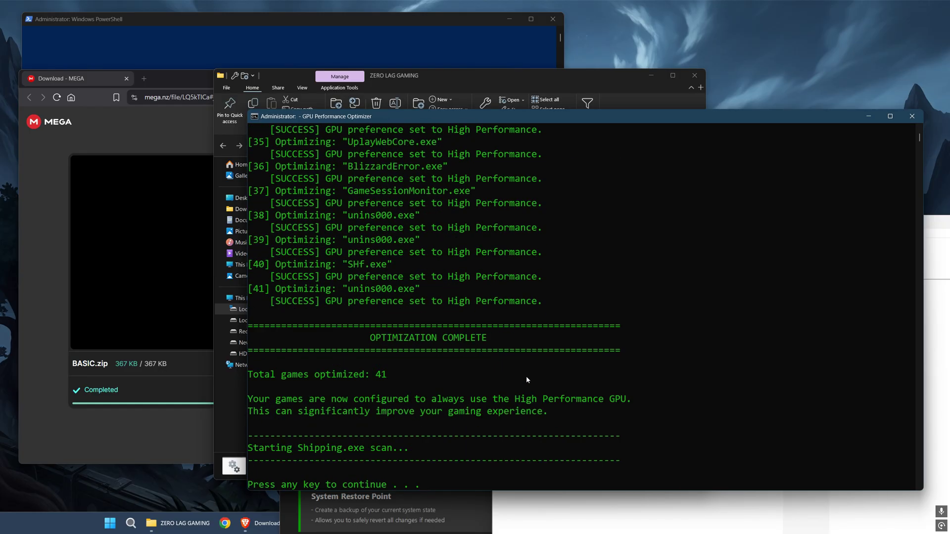
{"action": "key", "text": "Return"}
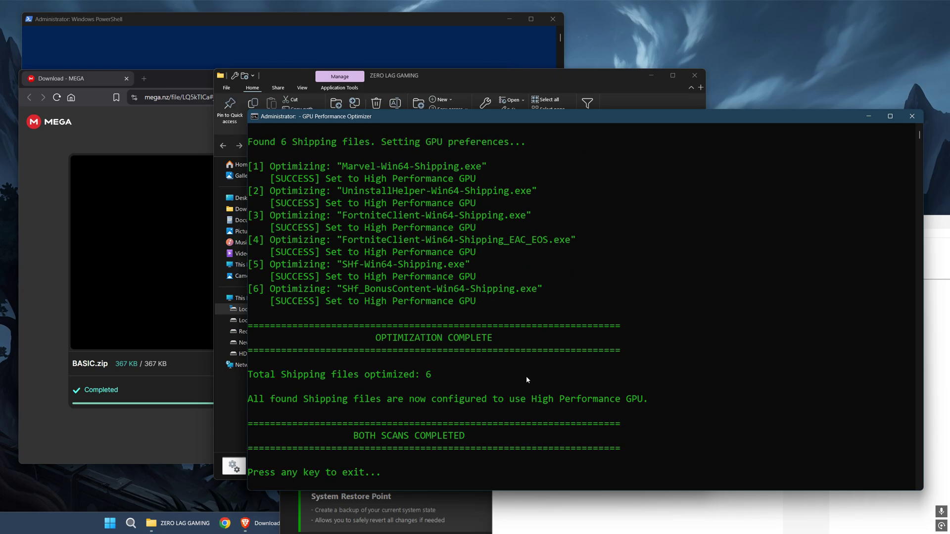
{"action": "key", "text": "Return"}
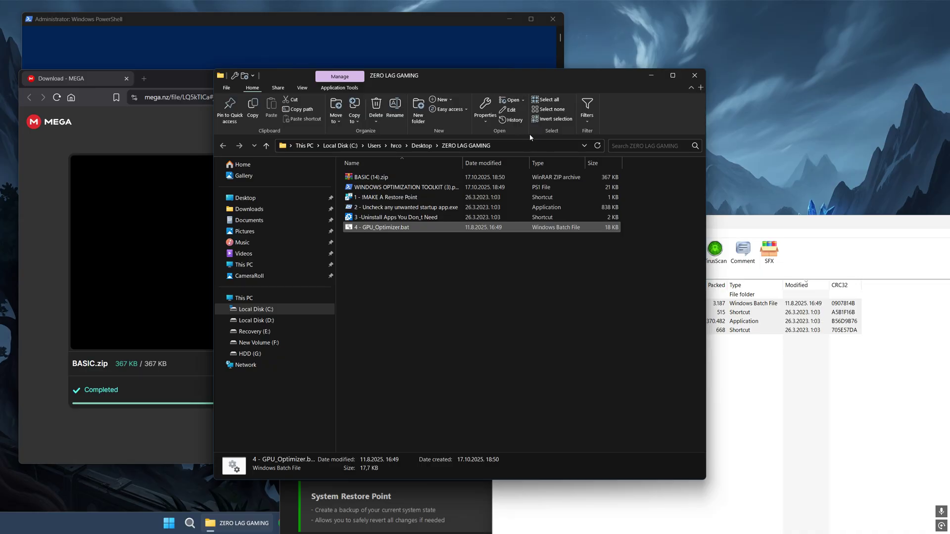
Move the ZERO LAG GAMING folder window aside and close the BASIC (14).zip archive in WinRAR.
{"action": "left_click_drag", "start_coordinate": [492, 77], "coordinate": [534, 42]}
{"action": "left_click", "coordinate": [872, 401]}
{"action": "left_click_drag", "start_coordinate": [862, 227], "coordinate": [586, 134]}
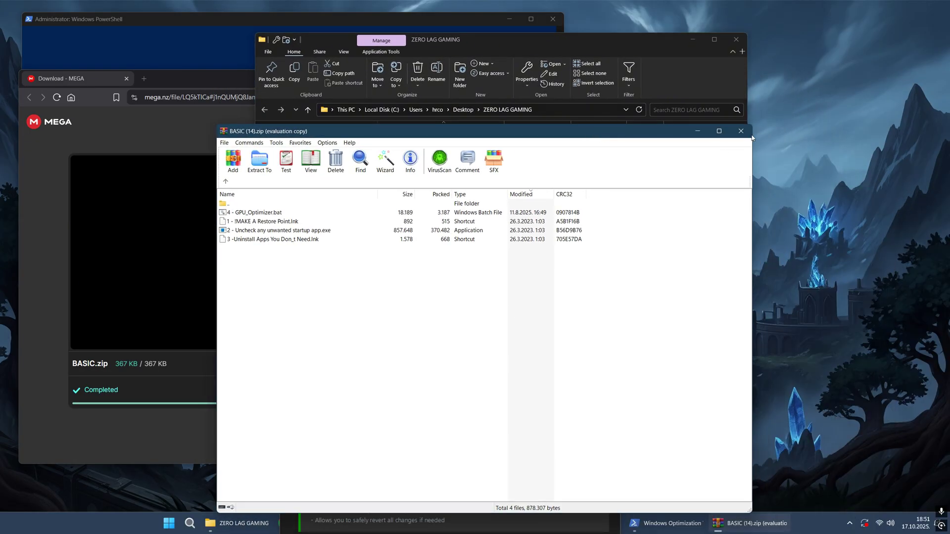
{"action": "left_click", "coordinate": [744, 133]}
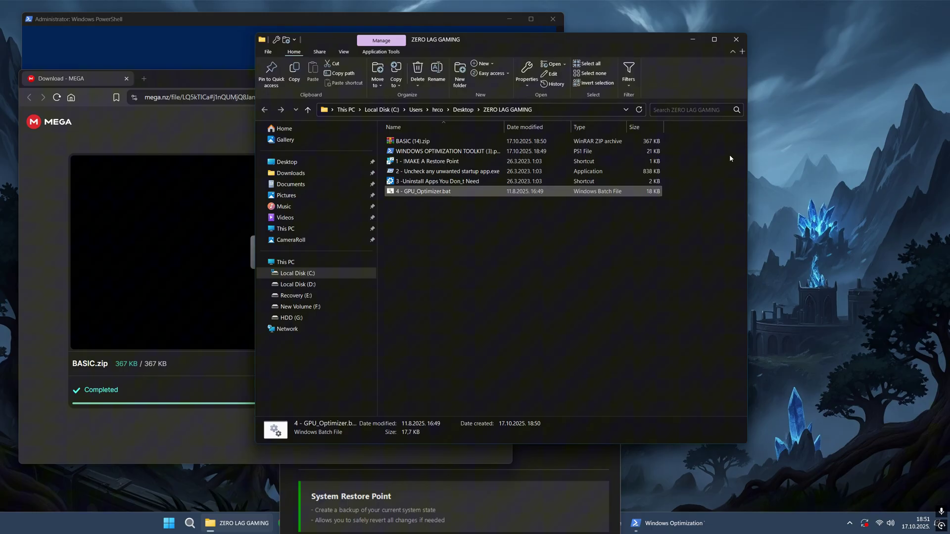
Switch to the Windows Optimization Toolkit for the advanced package and download ADVANCED.zip from its MEGA page.
{"action": "left_click", "coordinate": [695, 527]}
{"action": "left_click_drag", "start_coordinate": [483, 404], "coordinate": [599, 90]}
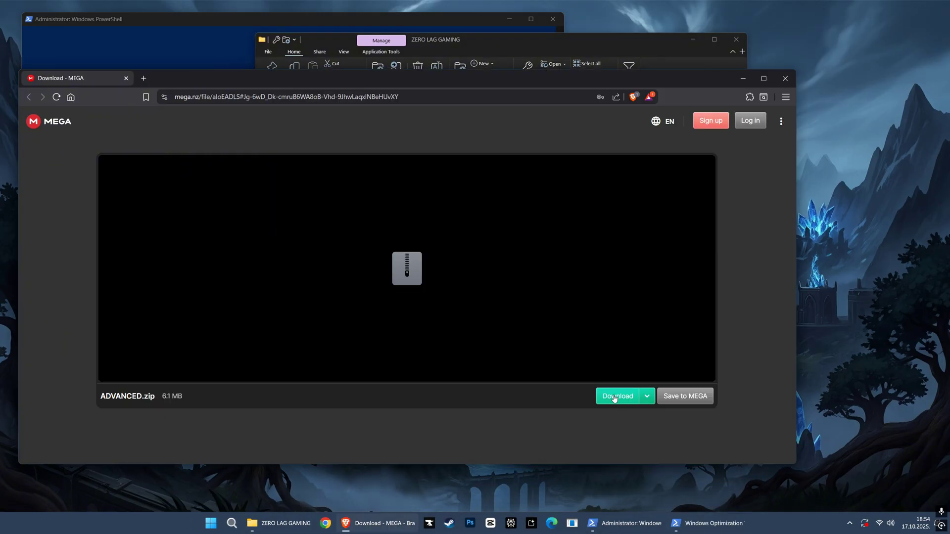
{"action": "left_click", "coordinate": [613, 399]}
Arrange the browser and ZERO LAG GAMING windows side by side and create a folder named advanced in ZERO LAG GAMING.
{"action": "left_click_drag", "start_coordinate": [583, 79], "coordinate": [480, 73]}
{"action": "left_click_drag", "start_coordinate": [595, 39], "coordinate": [760, 80]}
{"action": "right_click", "coordinate": [606, 268]}
{"action": "mouse_move", "coordinate": [644, 390]}
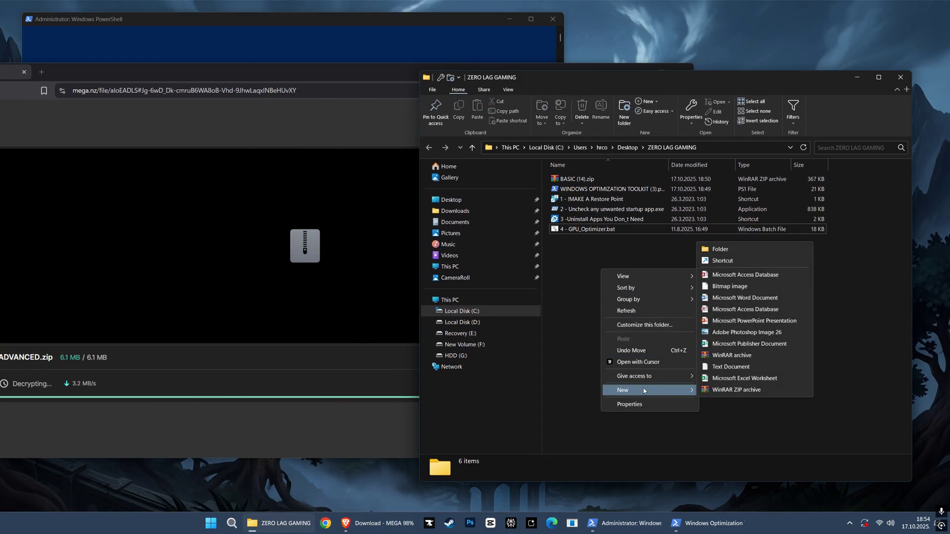
{"action": "left_click", "coordinate": [721, 249]}
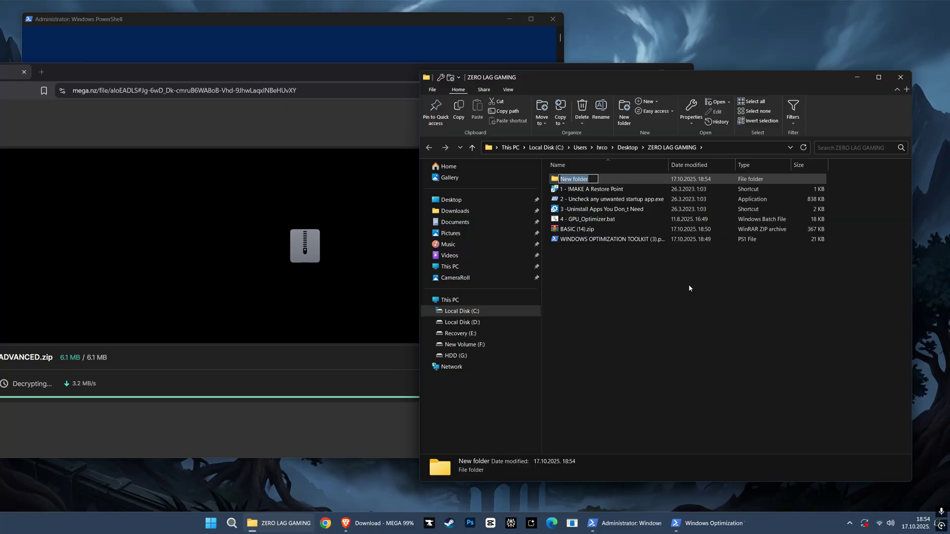
{"action": "type", "text": "advanced"}
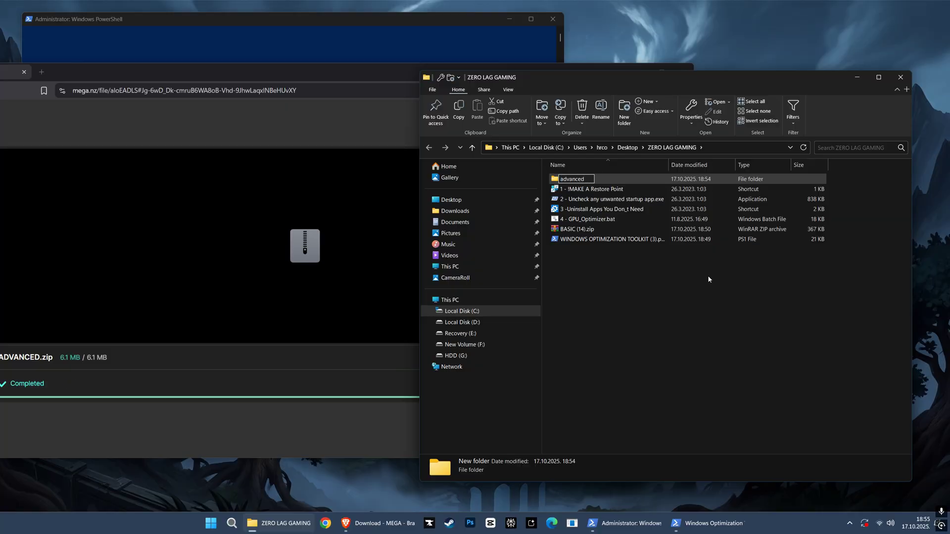
{"action": "left_click", "coordinate": [613, 311]}
Place the downloaded ADVANCED (12).zip in the advanced folder and open that folder.
{"action": "left_click", "coordinate": [360, 84]}
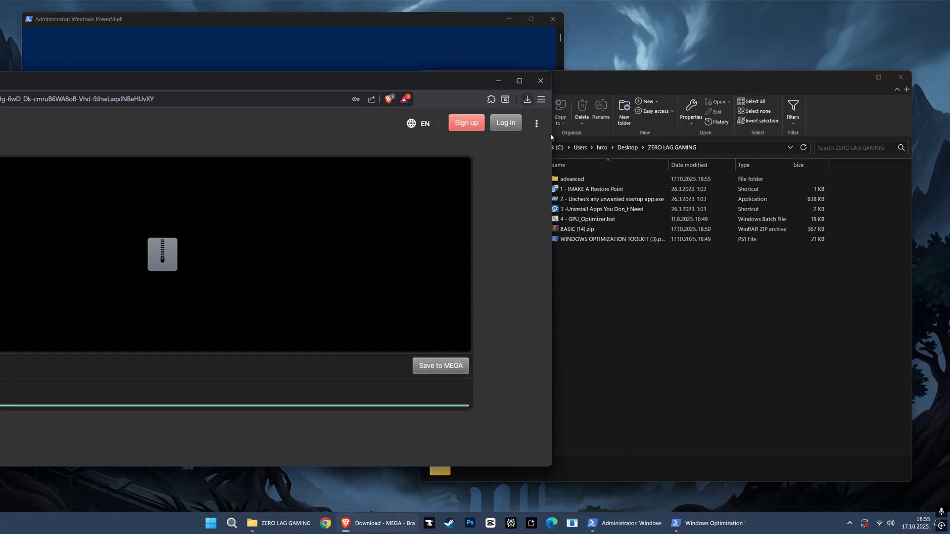
{"action": "left_click", "coordinate": [573, 180]}
{"action": "double_click", "coordinate": [574, 180]}
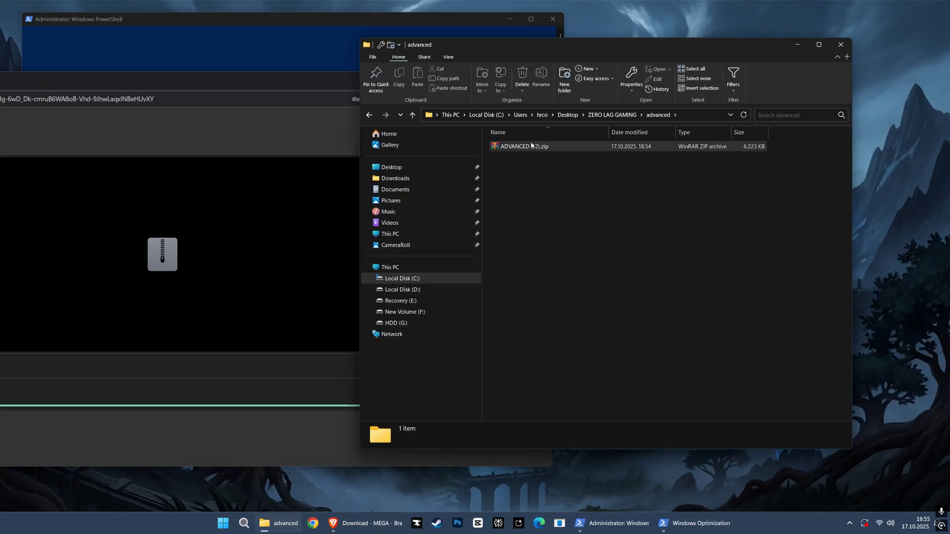
Open ADVANCED (12).zip in WinRAR and dismiss the license reminder.
{"action": "double_click", "coordinate": [531, 145]}
{"action": "left_click_drag", "start_coordinate": [485, 126], "coordinate": [645, 161]}
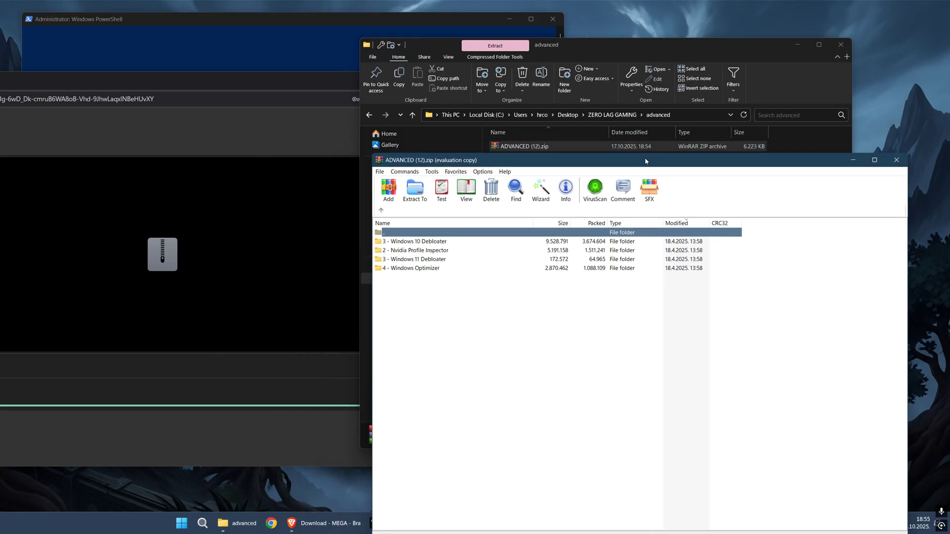
{"action": "left_click", "coordinate": [683, 356]}
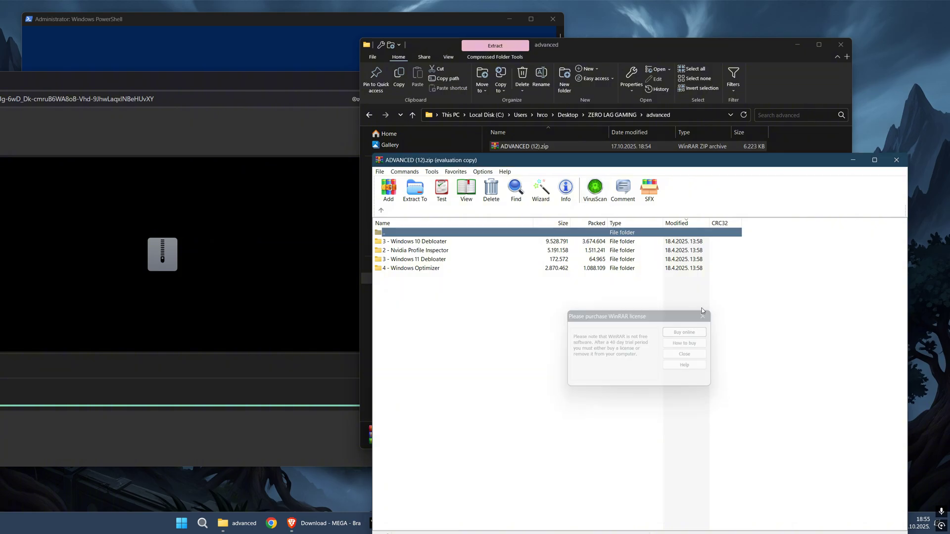
Scan the ADVANCED (12).zip archive for viruses and close the finished scan's console.
{"action": "left_click", "coordinate": [597, 190]}
{"action": "left_click", "coordinate": [600, 390]}
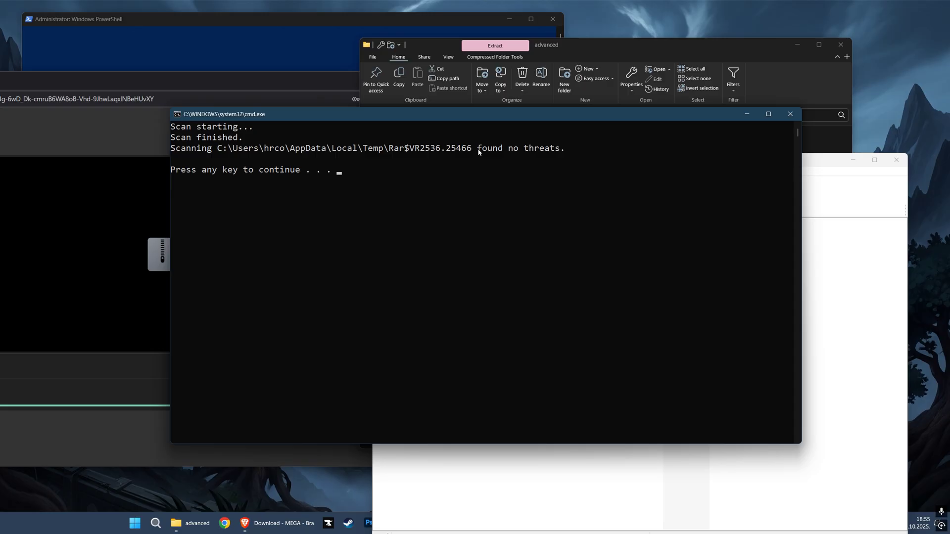
{"action": "left_click", "coordinate": [791, 114]}
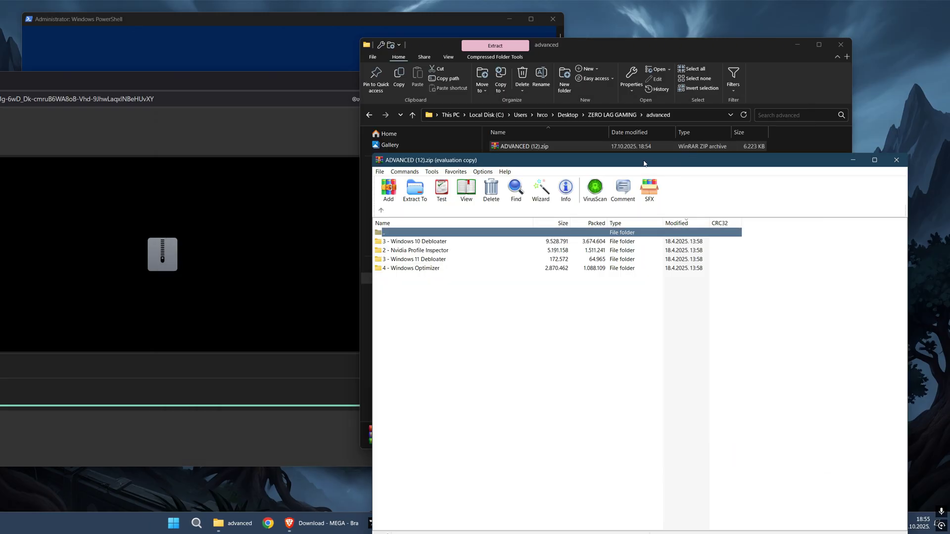
Extract all four folders from ADVANCED (12).zip into the advanced folder and close WinRAR.
{"action": "left_click_drag", "start_coordinate": [494, 162], "coordinate": [691, 191]}
{"action": "left_click_drag", "start_coordinate": [608, 299], "coordinate": [604, 279]}
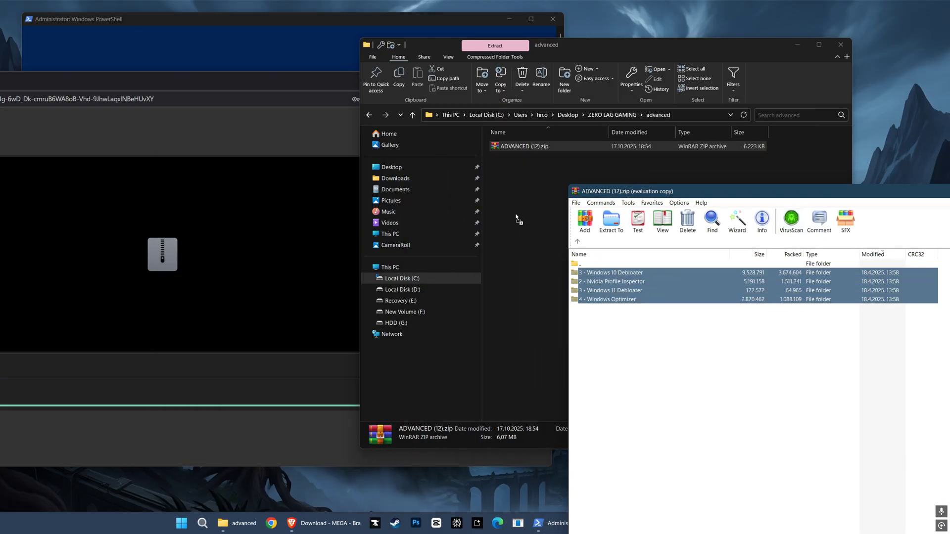
{"action": "left_click_drag", "start_coordinate": [516, 218], "coordinate": [525, 213]}
{"action": "left_click", "coordinate": [874, 193]}
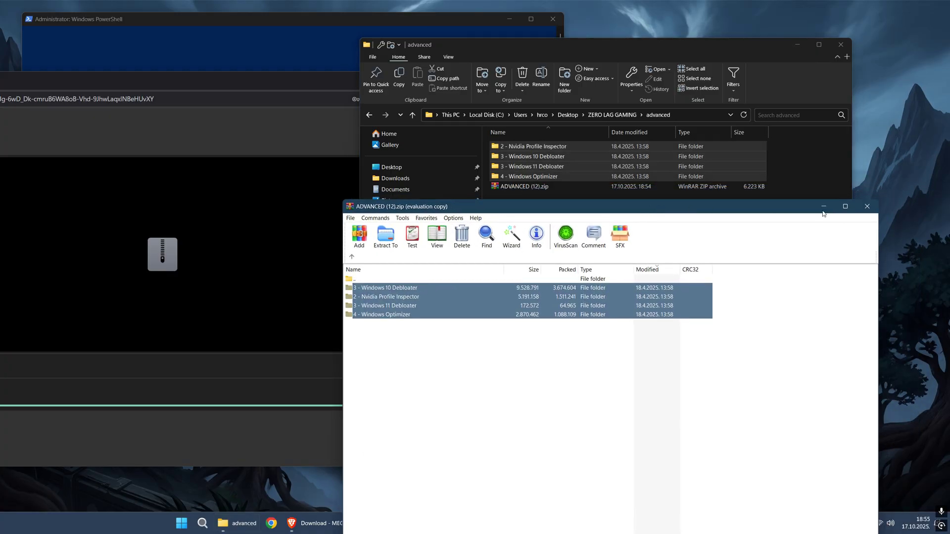
{"action": "left_click", "coordinate": [868, 207]}
Close the MEGA browser window and open the extracted 2 - Nvidia Profile Inspector folder.
{"action": "left_click", "coordinate": [292, 92]}
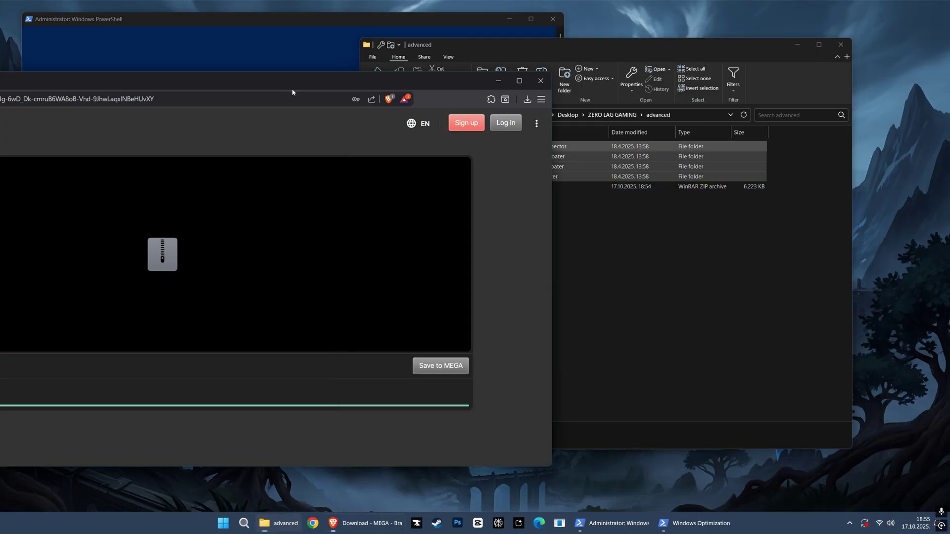
{"action": "left_click", "coordinate": [540, 80]}
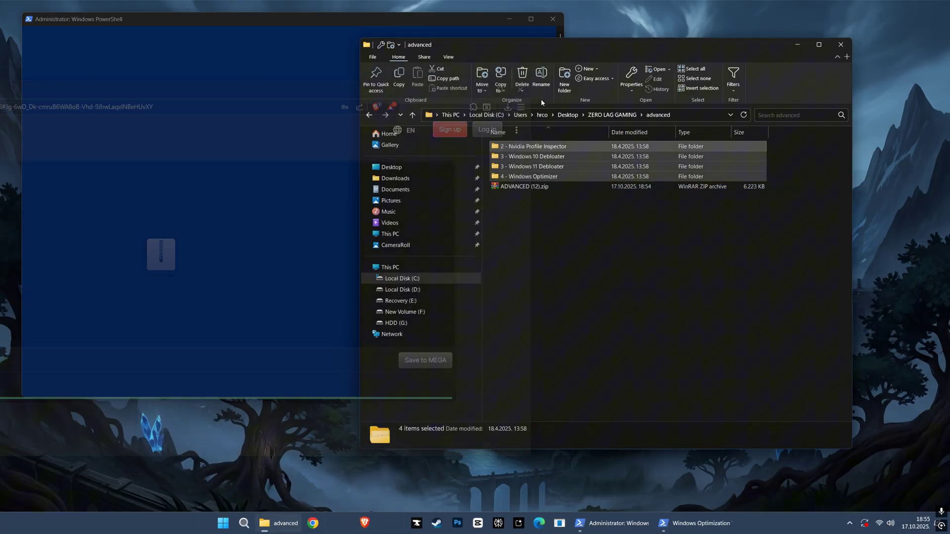
{"action": "double_click", "coordinate": [523, 150]}
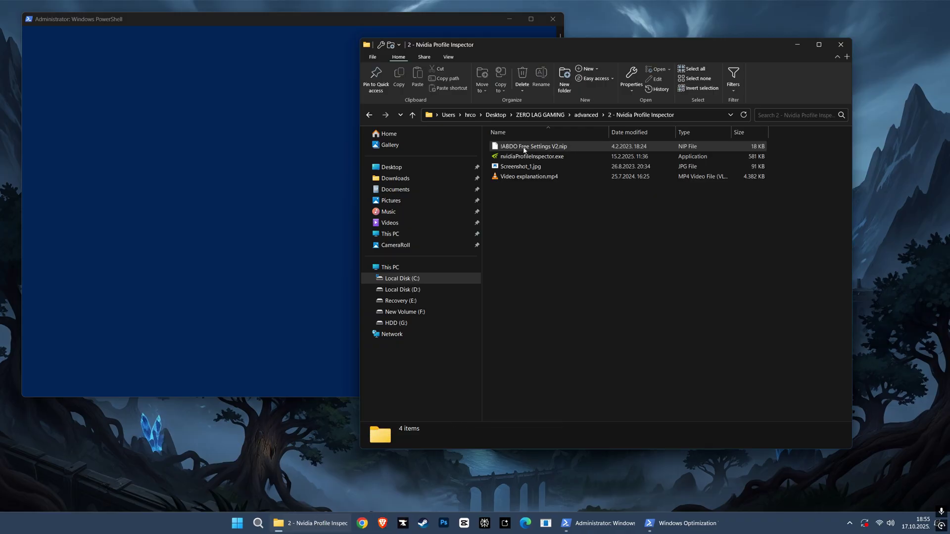
Launch nvidiaProfileInspector.exe and import the !ABDO Free Settings V2.nip profile into it.
{"action": "left_click", "coordinate": [512, 157]}
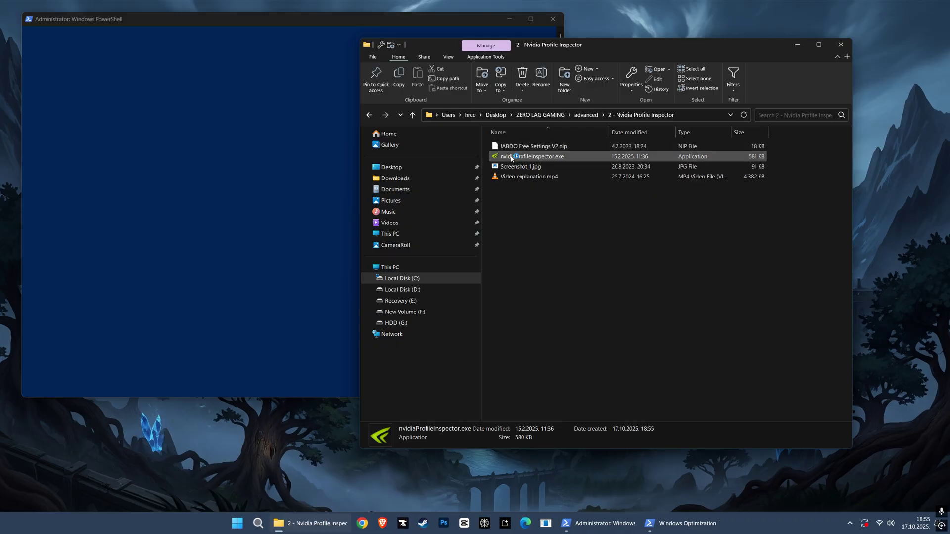
{"action": "double_click", "coordinate": [511, 157]}
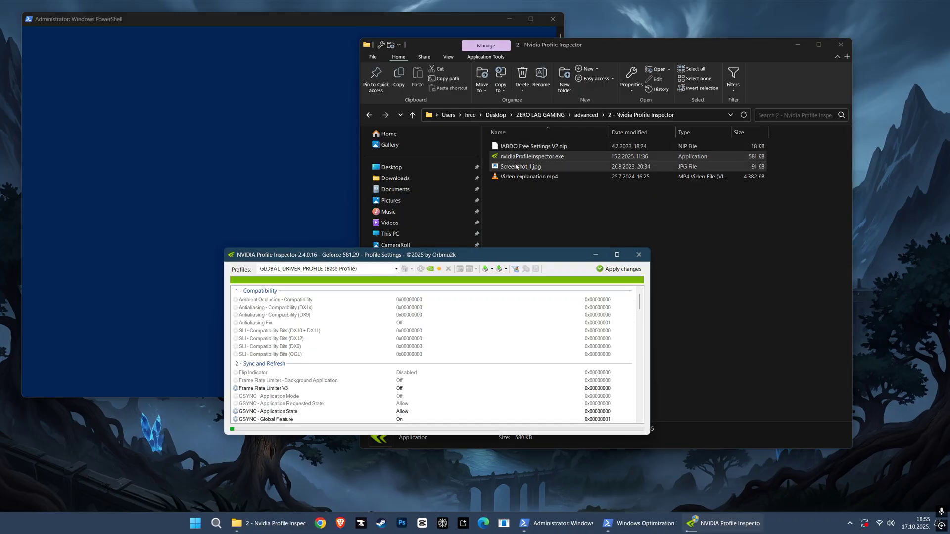
{"action": "left_click", "coordinate": [523, 147]}
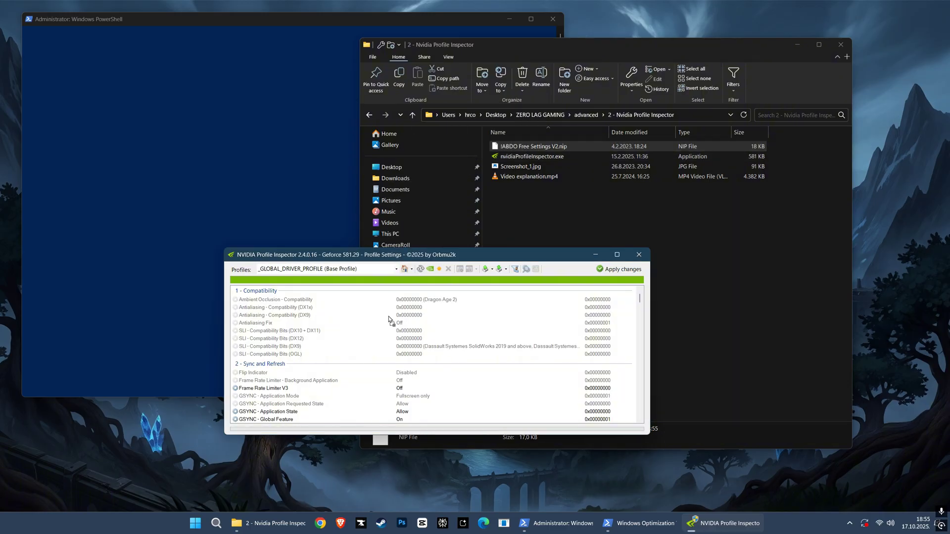
{"action": "left_click", "coordinate": [528, 305]}
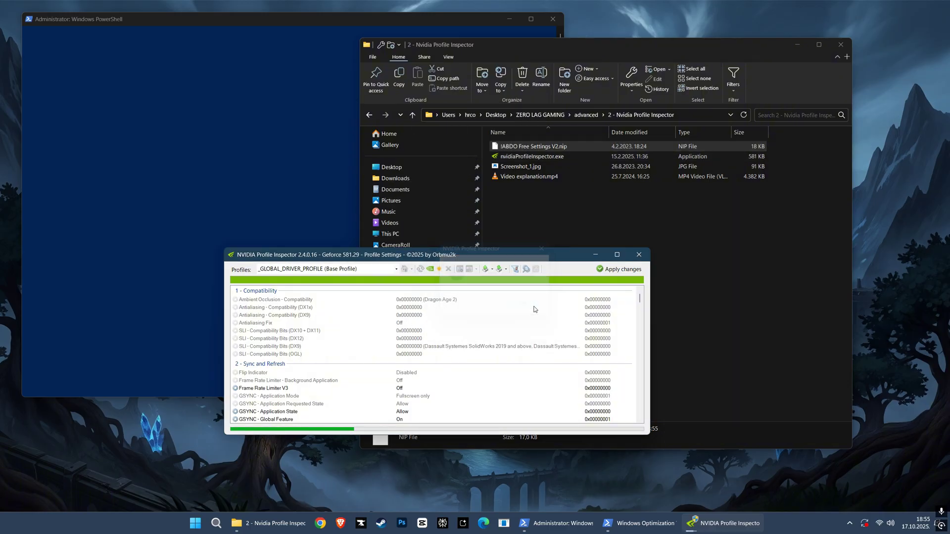
Apply the imported settings to the base profile, close NVIDIA Profile Inspector and return to the advanced folder.
{"action": "left_click", "coordinate": [599, 272]}
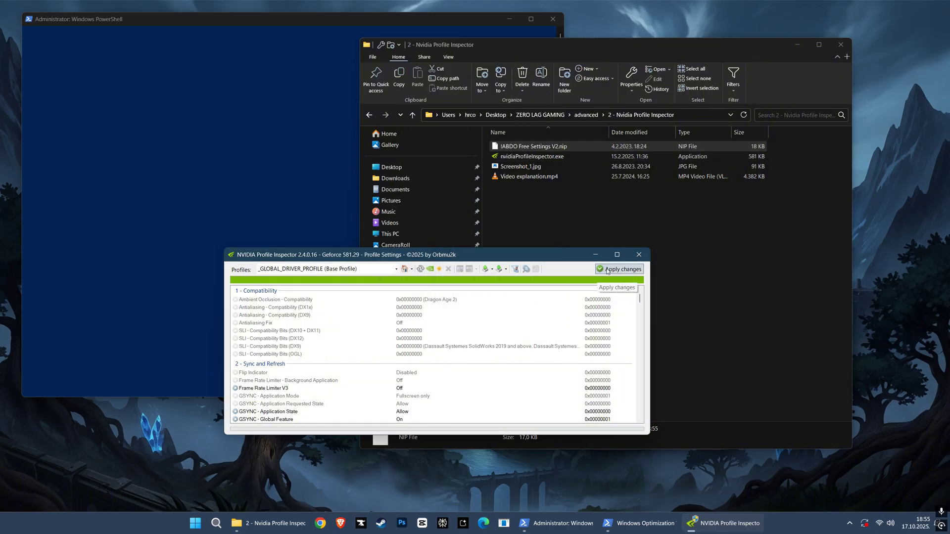
{"action": "left_click", "coordinate": [638, 256]}
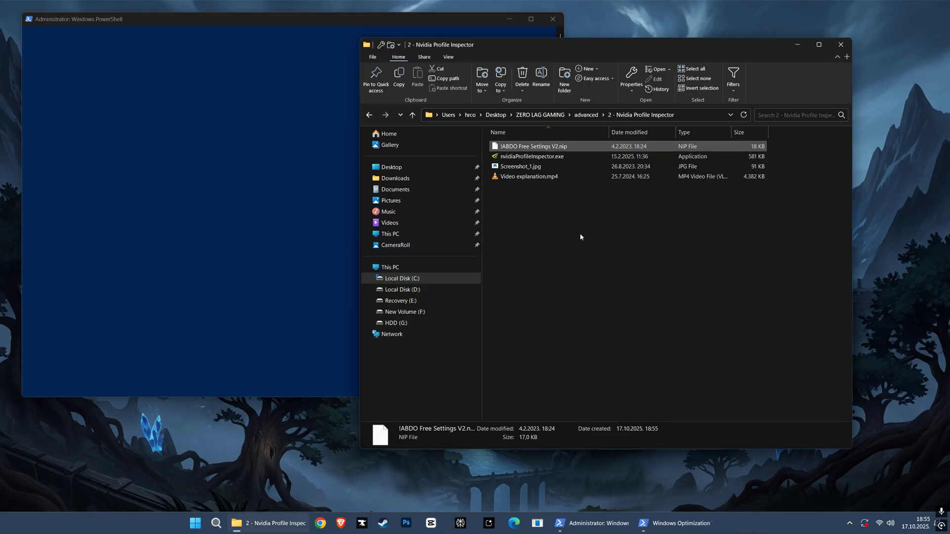
{"action": "left_click", "coordinate": [369, 115]}
Check the 3 - Windows 10 Debloater folder and run Run.bat as administrator from Win11Debloat-master in the 3 - Windows 11 Debloater folder.
{"action": "double_click", "coordinate": [498, 158]}
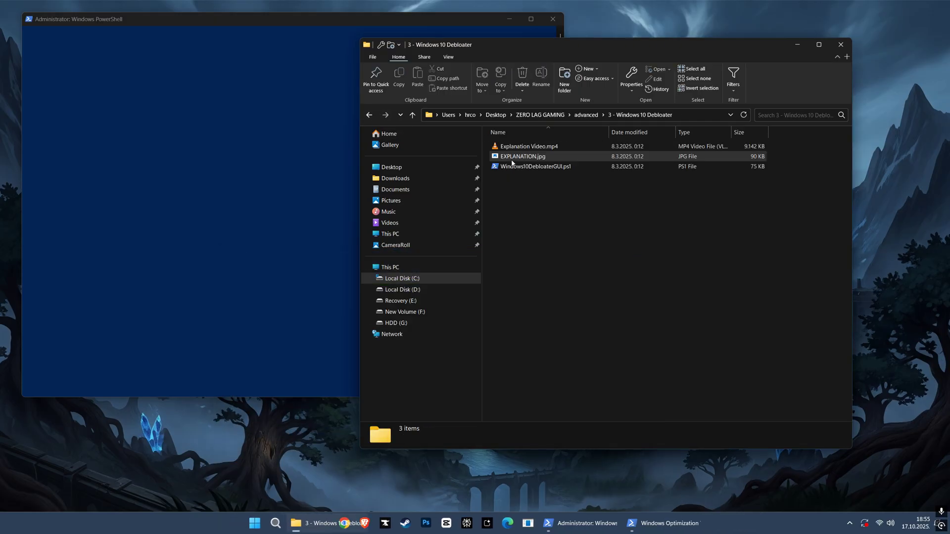
{"action": "left_click", "coordinate": [371, 116]}
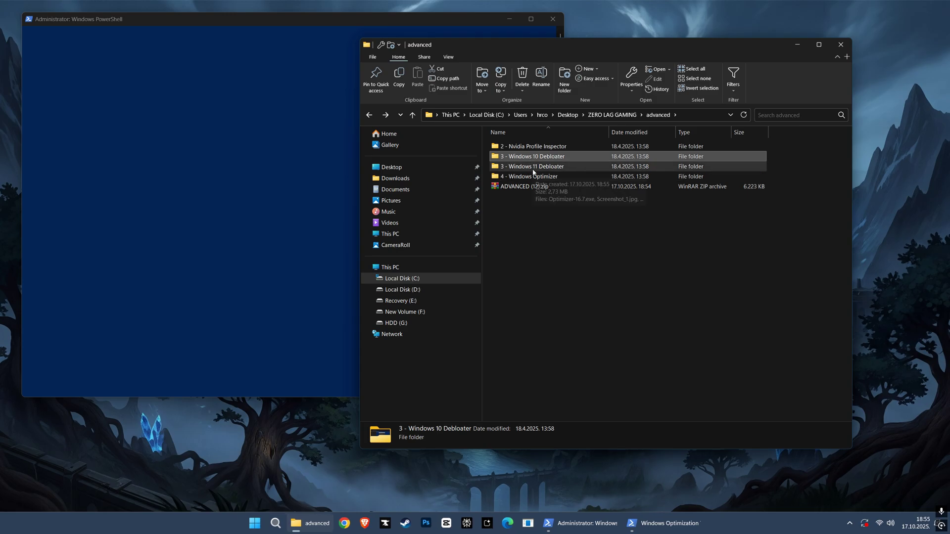
{"action": "double_click", "coordinate": [530, 168]}
{"action": "double_click", "coordinate": [524, 148]}
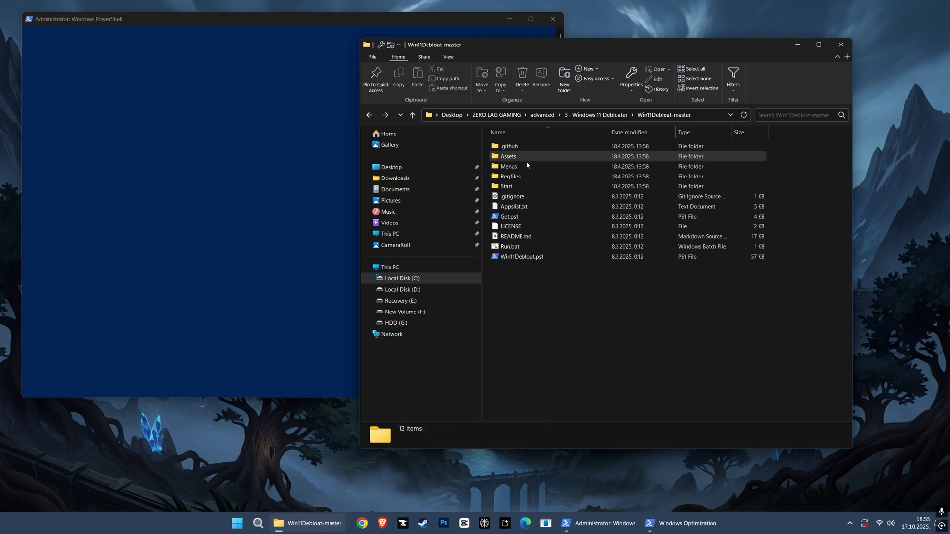
{"action": "right_click", "coordinate": [504, 246]}
{"action": "left_click", "coordinate": [546, 285]}
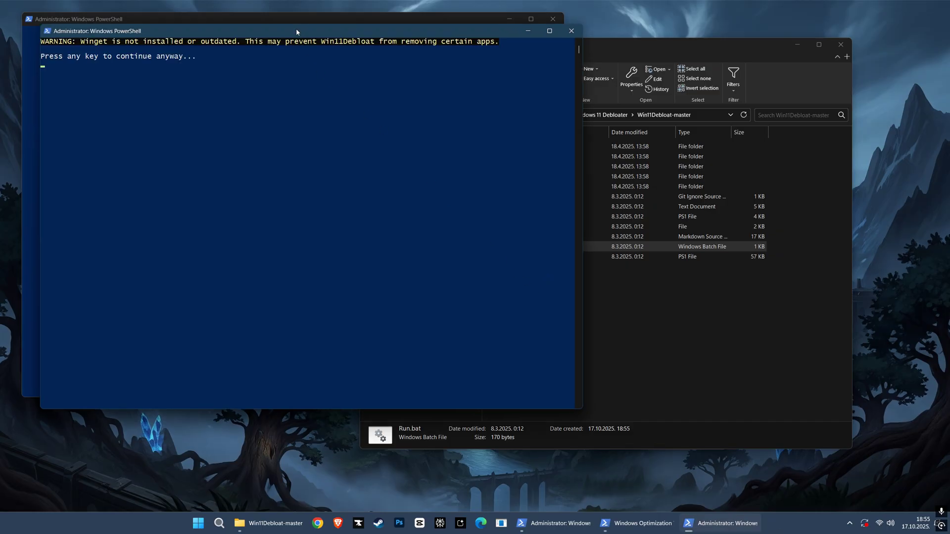
Continue past the Winget warning and execute the Win11Debloat script in Default Mode (option 1).
{"action": "key", "text": "Return"}
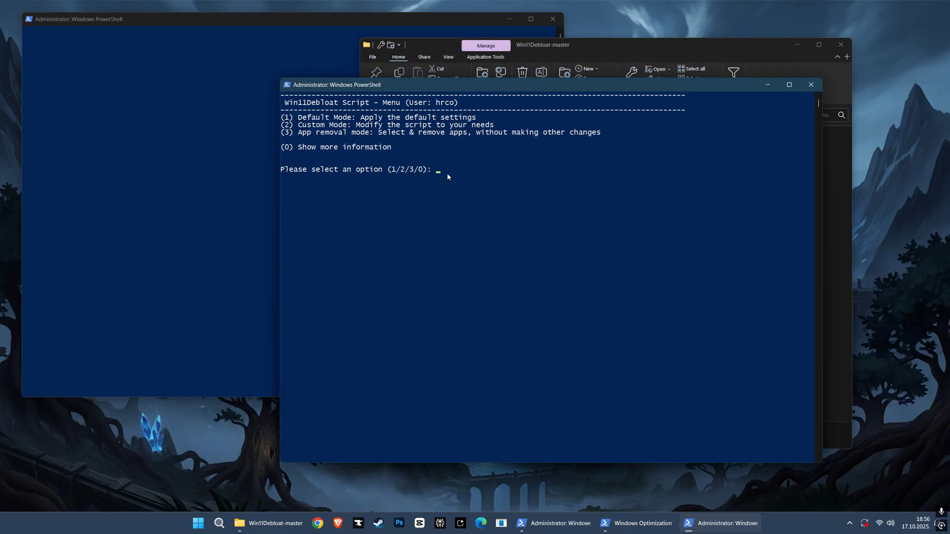
{"action": "key", "text": "Return"}
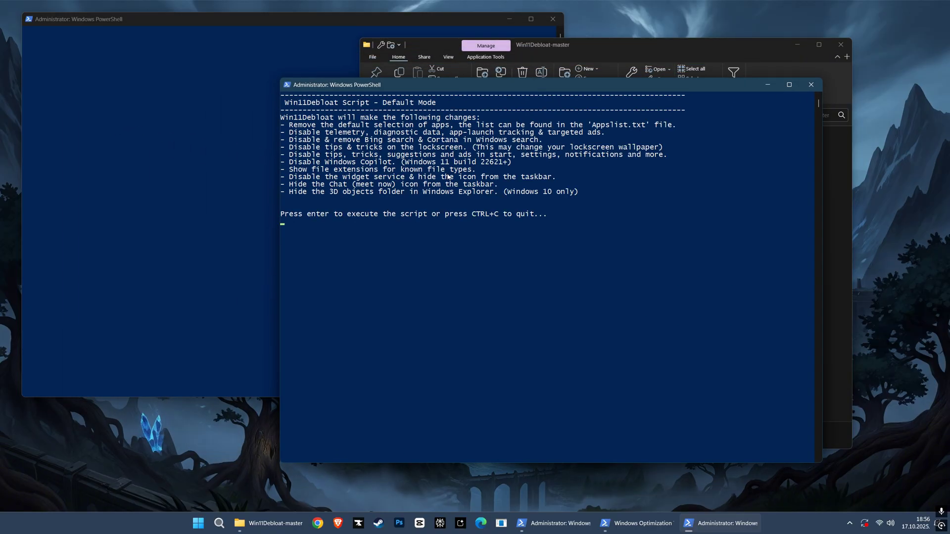
{"action": "key", "text": "Return"}
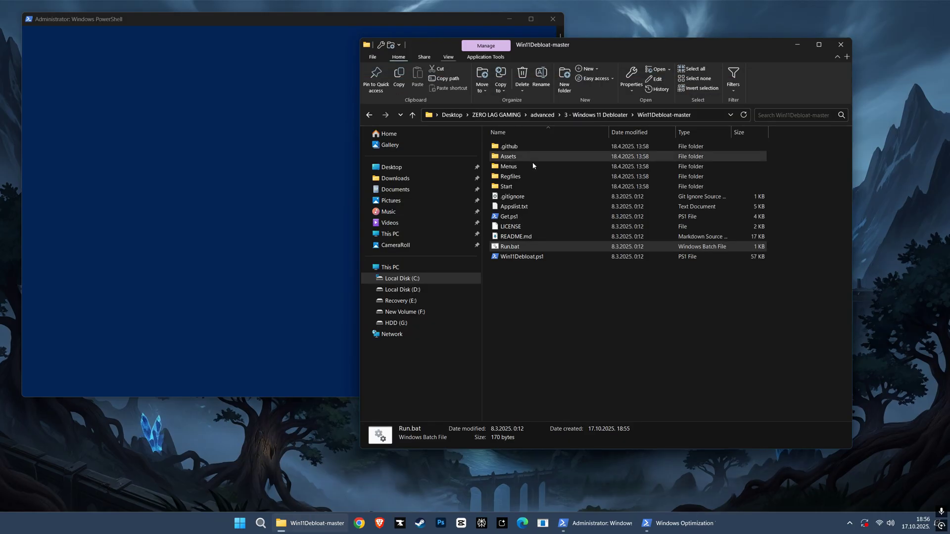
Return to the advanced folder and launch Optimizer-16.7.exe from the 4 - Windows Optimizer folder.
{"action": "key", "text": "alt+Up"}
{"action": "key", "text": "alt+Up"}
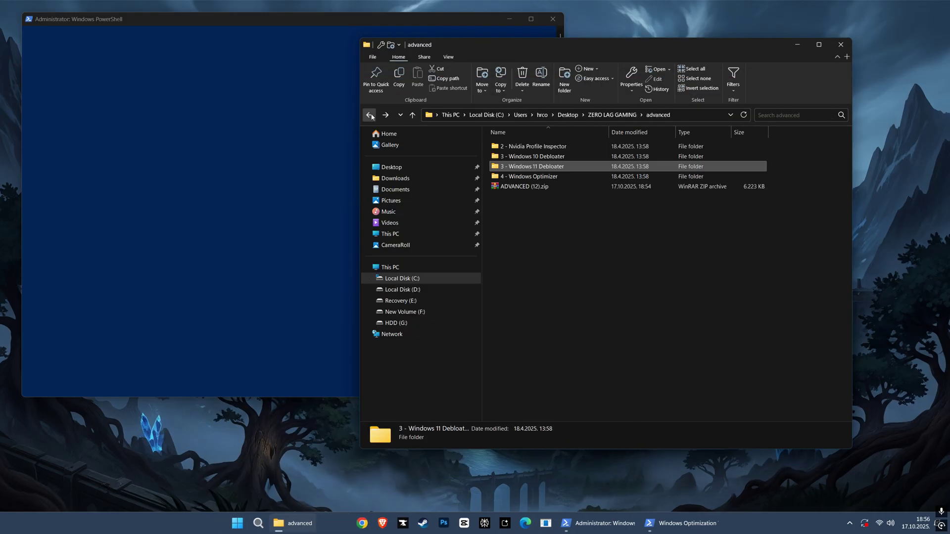
{"action": "double_click", "coordinate": [533, 177]}
{"action": "left_click", "coordinate": [518, 163]}
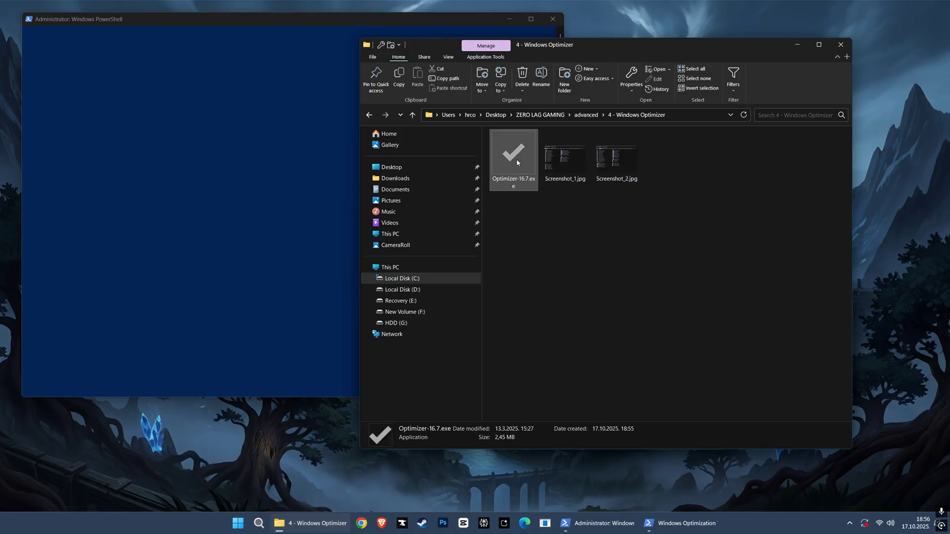
{"action": "double_click", "coordinate": [518, 163]}
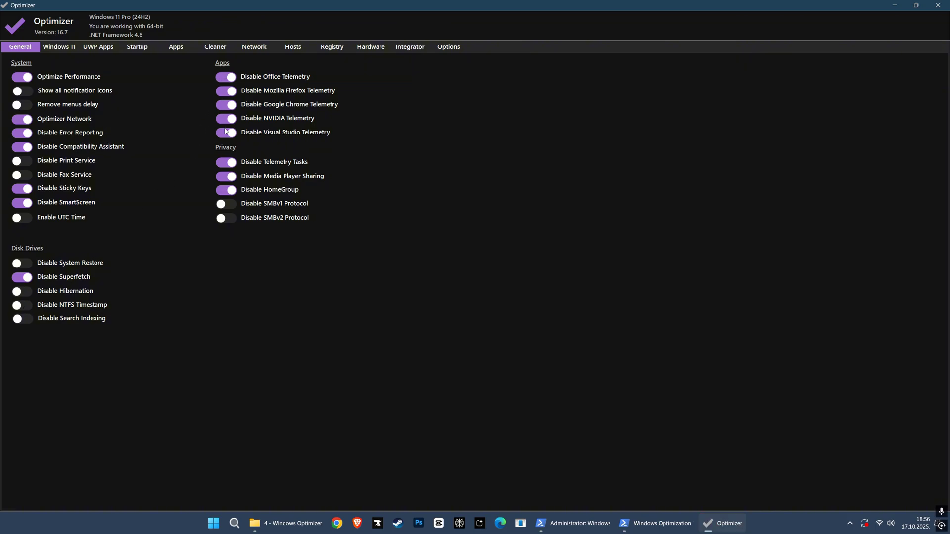
Review Optimizer's General and Windows 11 toggles, and close Optimizer and the advanced folder window.
{"action": "left_click", "coordinate": [59, 48]}
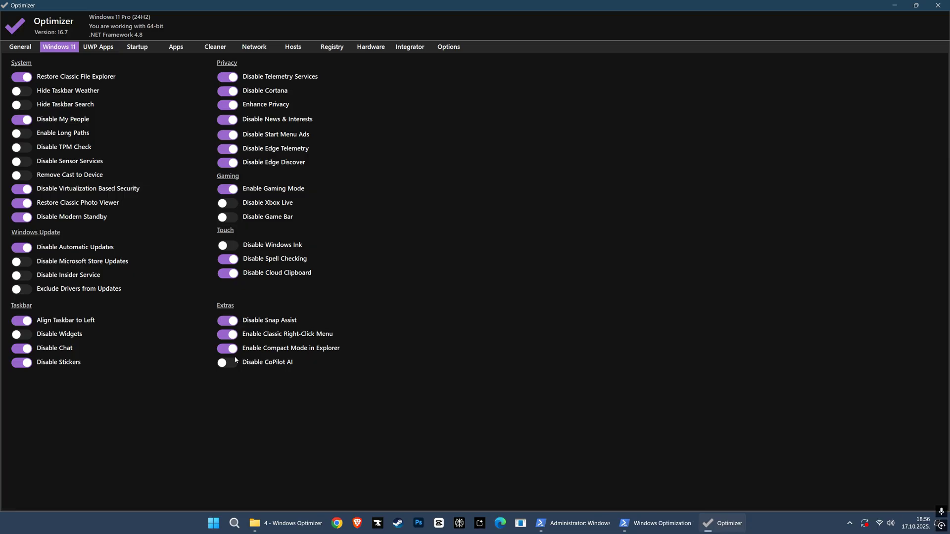
{"action": "left_click", "coordinate": [938, 5]}
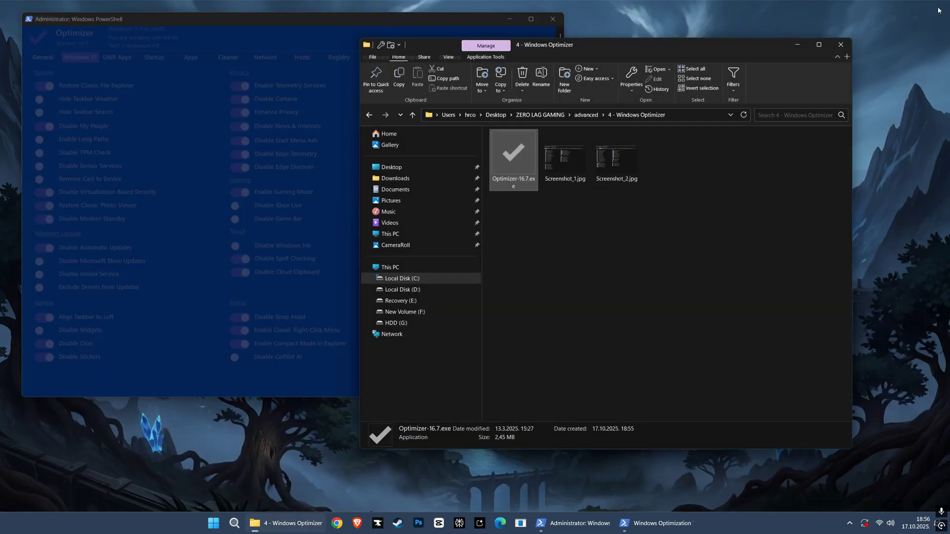
{"action": "left_click", "coordinate": [368, 116]}
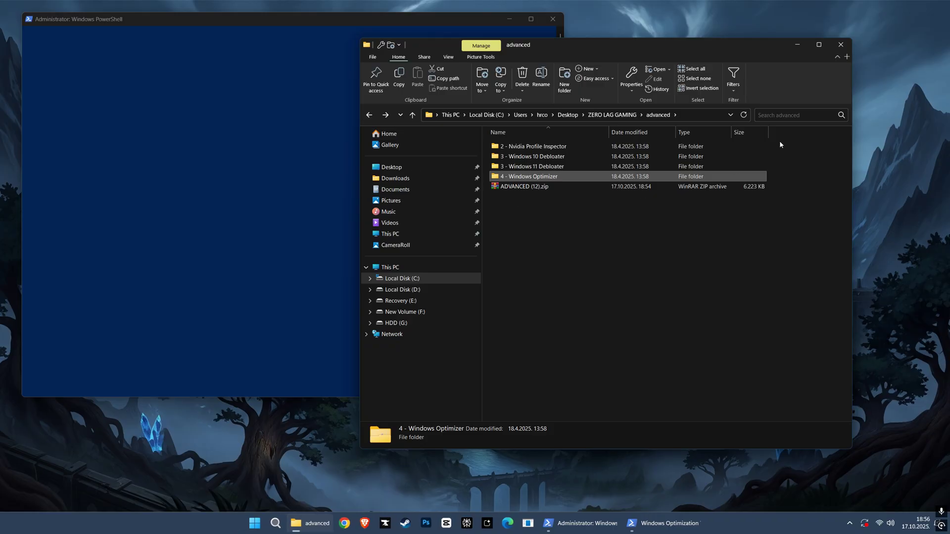
{"action": "left_click", "coordinate": [848, 48]}
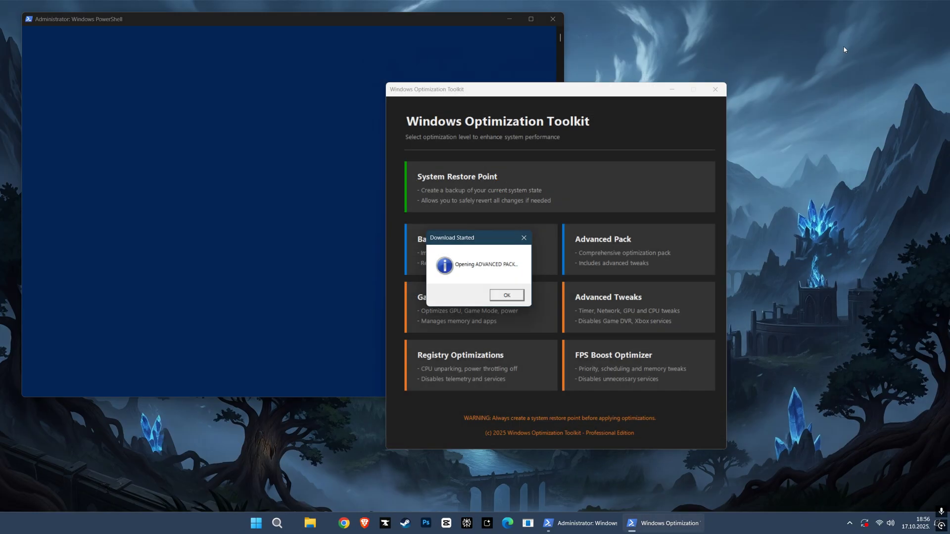
Dismiss the Advanced Pack notice and apply the toolkit's Gaming Optimization.
{"action": "left_click", "coordinate": [508, 296]}
{"action": "left_click_drag", "start_coordinate": [556, 89], "coordinate": [535, 78]}
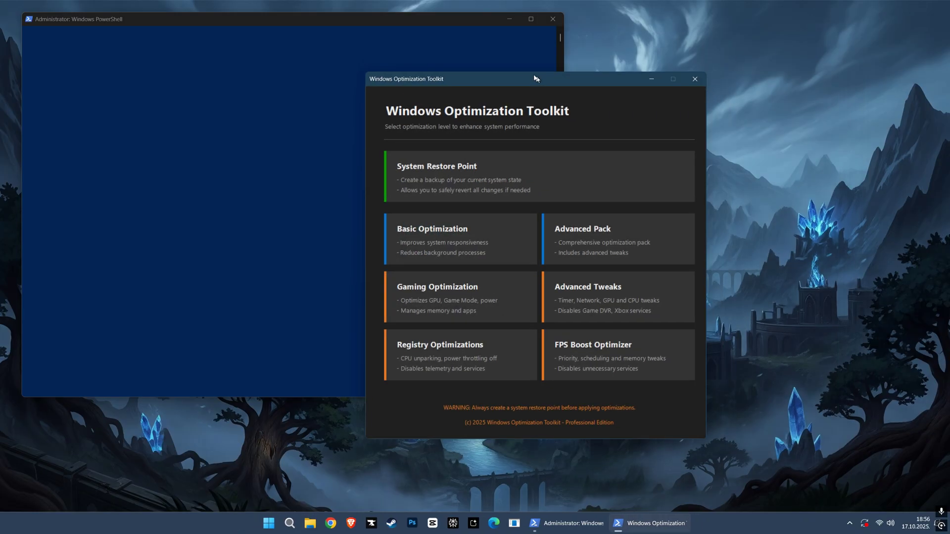
{"action": "left_click", "coordinate": [394, 277]}
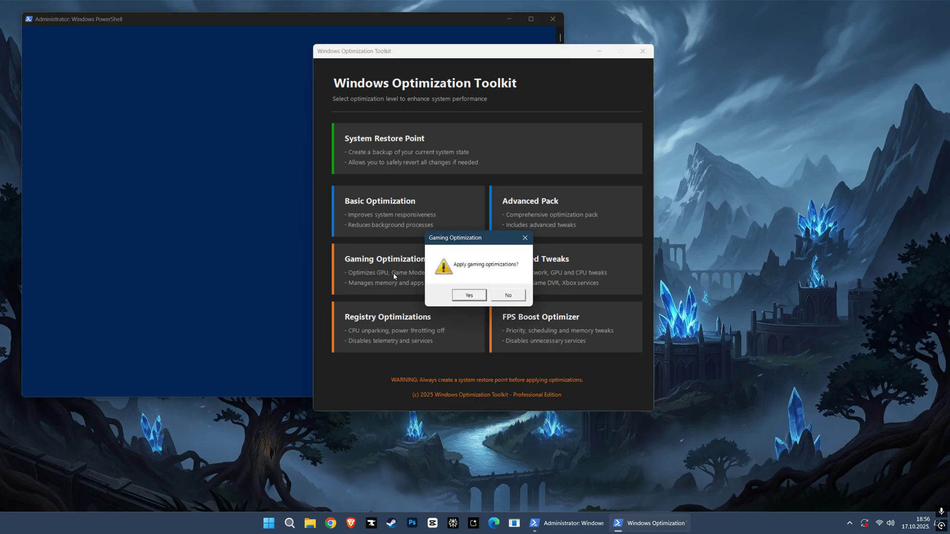
{"action": "left_click", "coordinate": [473, 299]}
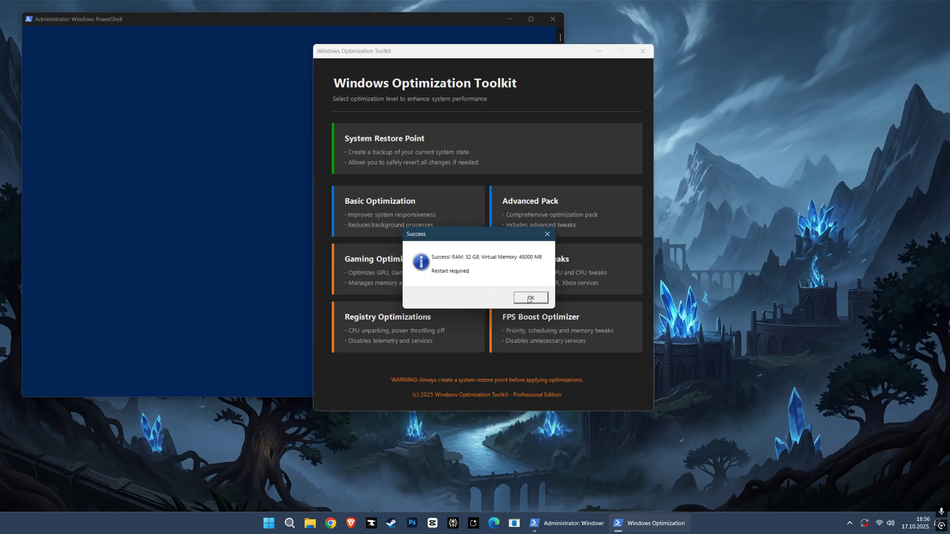
{"action": "left_click", "coordinate": [524, 299]}
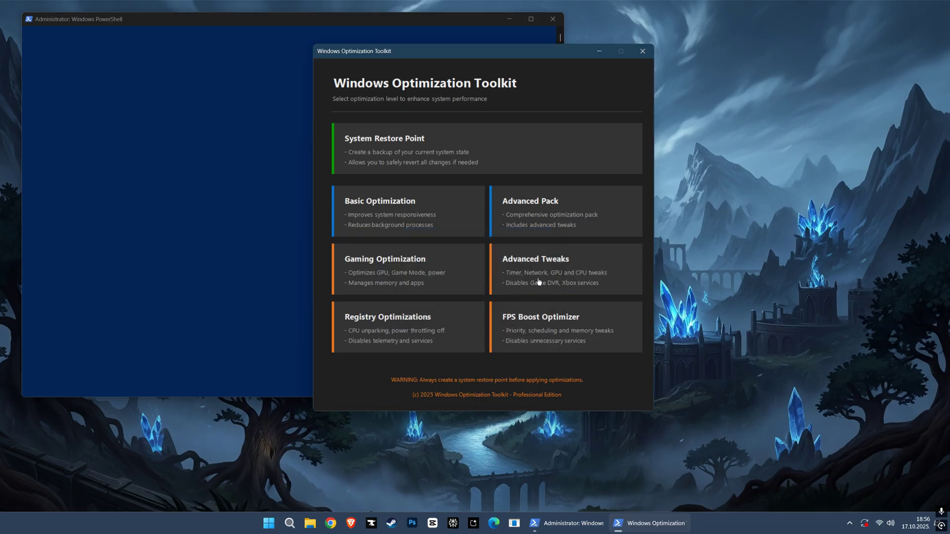
Apply the toolkit's Advanced Tweaks for timer, network, GPU and CPU, and dismiss the completion message.
{"action": "left_click", "coordinate": [542, 279]}
{"action": "left_click", "coordinate": [481, 295]}
{"action": "left_click", "coordinate": [505, 296]}
Apply the toolkit's Registry Optimizations and dismiss the completion message.
{"action": "left_click", "coordinate": [415, 324]}
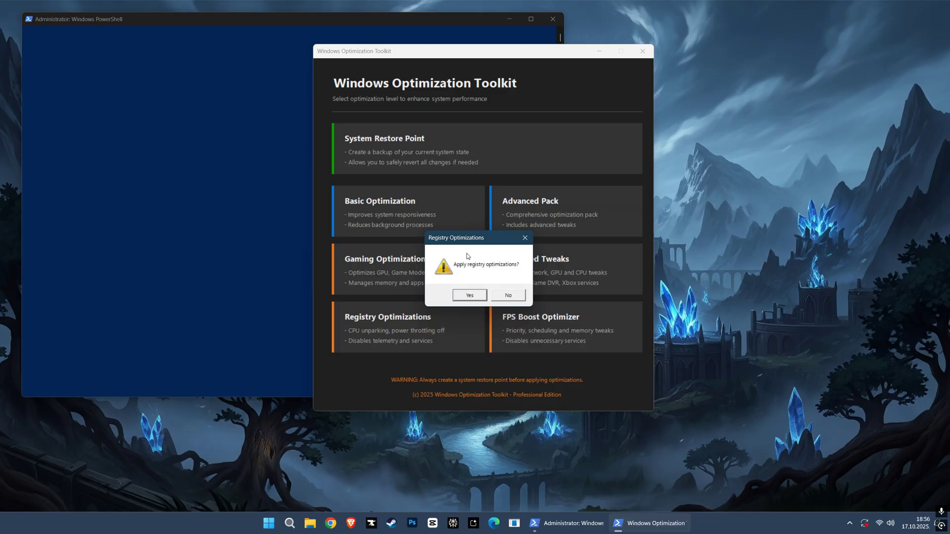
{"action": "left_click", "coordinate": [467, 295]}
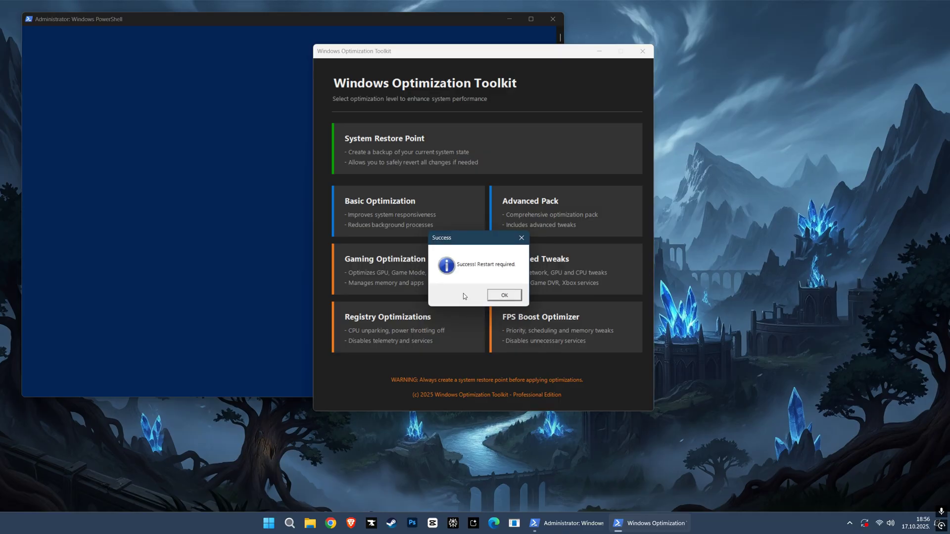
{"action": "left_click", "coordinate": [510, 295]}
Apply the FPS Boost Optimizer tweaks and close the Windows Optimization Toolkit.
{"action": "left_click", "coordinate": [517, 331]}
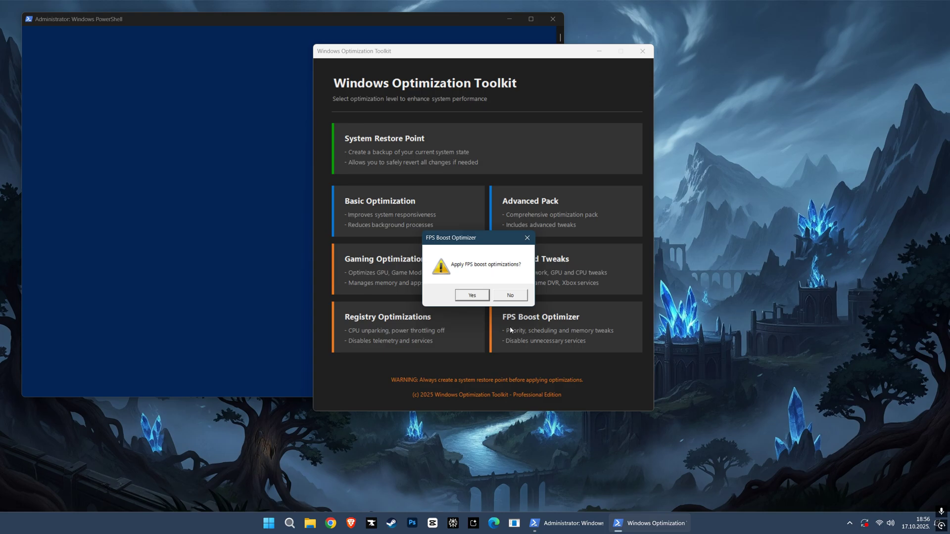
{"action": "left_click", "coordinate": [473, 296]}
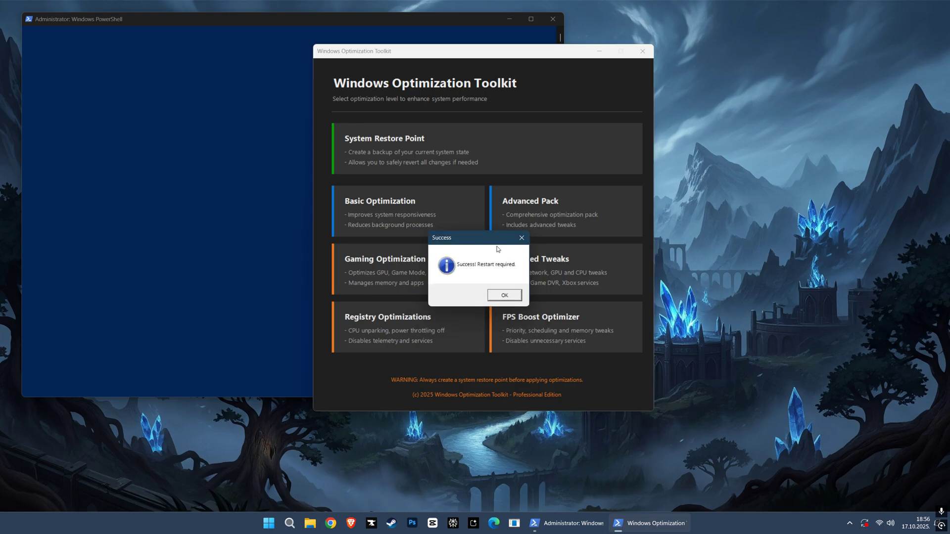
{"action": "left_click", "coordinate": [506, 296]}
{"action": "left_click", "coordinate": [642, 52]}
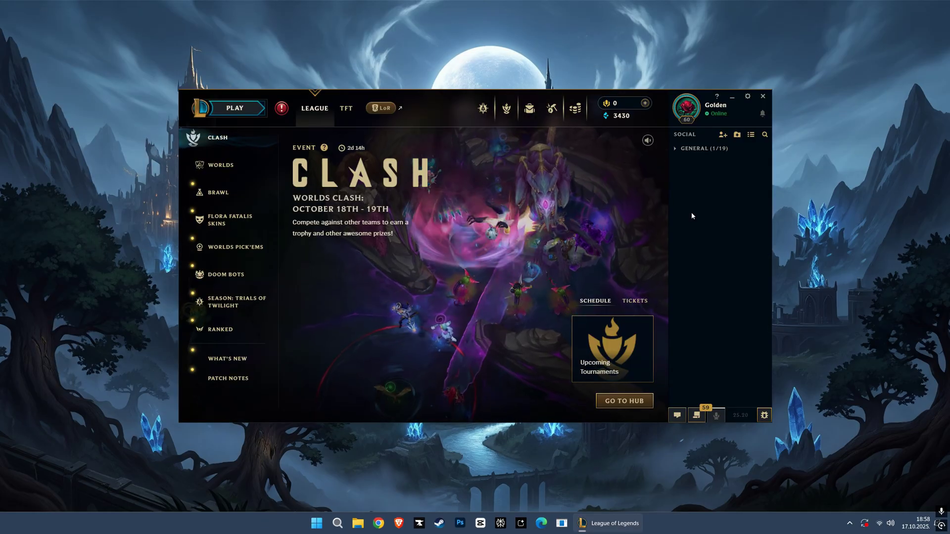
In the League of Legends client's general settings, enable Low Spec Mode, Disable Interactive Background Effects and Close Client During Game.
{"action": "left_click", "coordinate": [748, 99]}
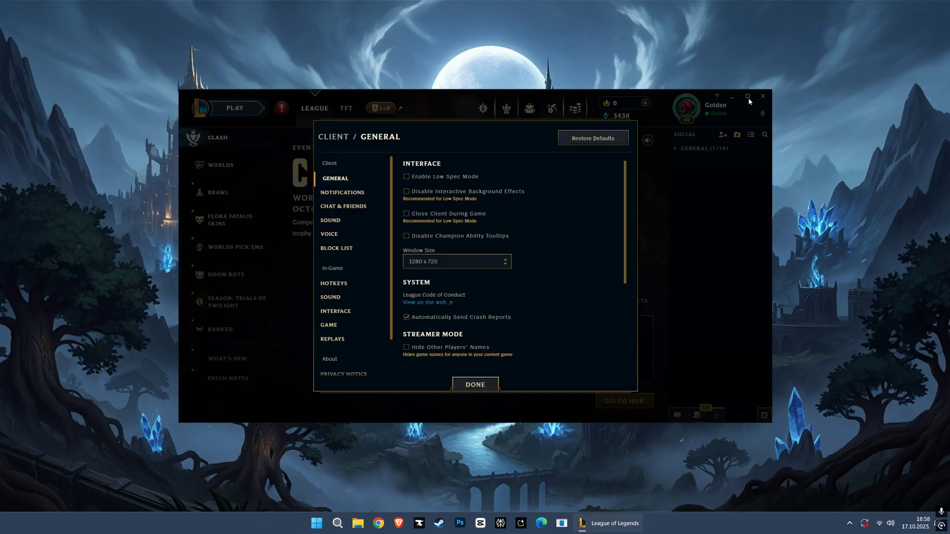
{"action": "left_click", "coordinate": [406, 176]}
{"action": "left_click", "coordinate": [406, 192]}
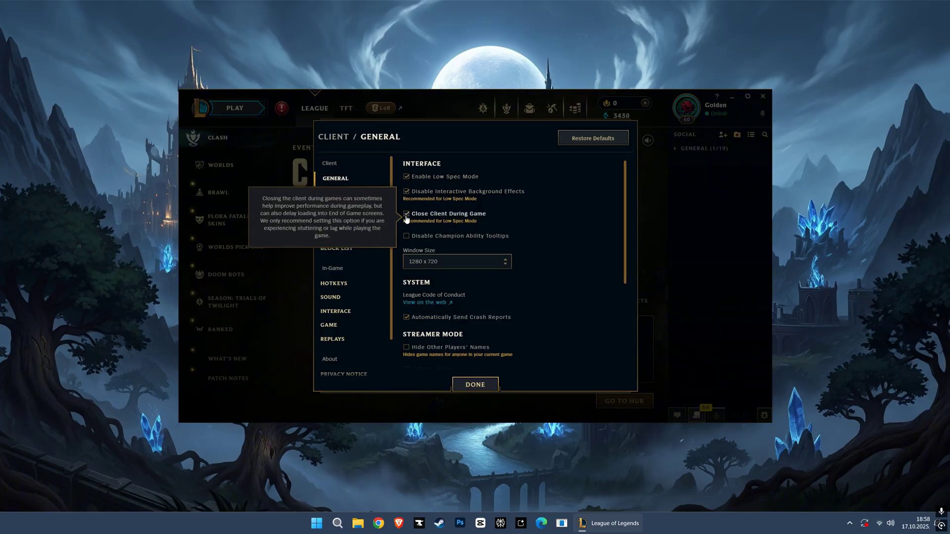
{"action": "left_click", "coordinate": [473, 384]}
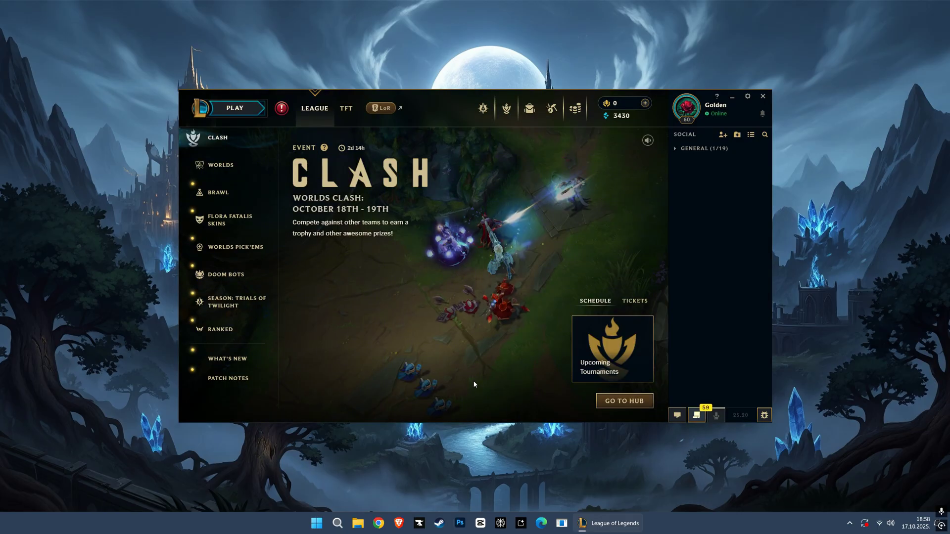